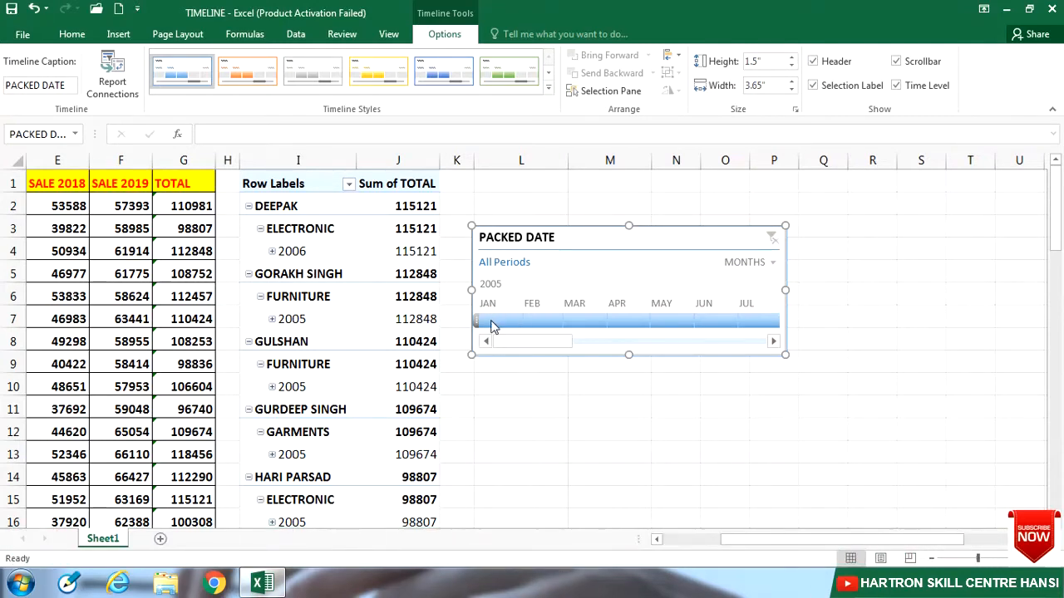
- Filter the pivot table through the PACKED DATE timeline by January, February and March 2005, one month at a time
left_click(490, 324)
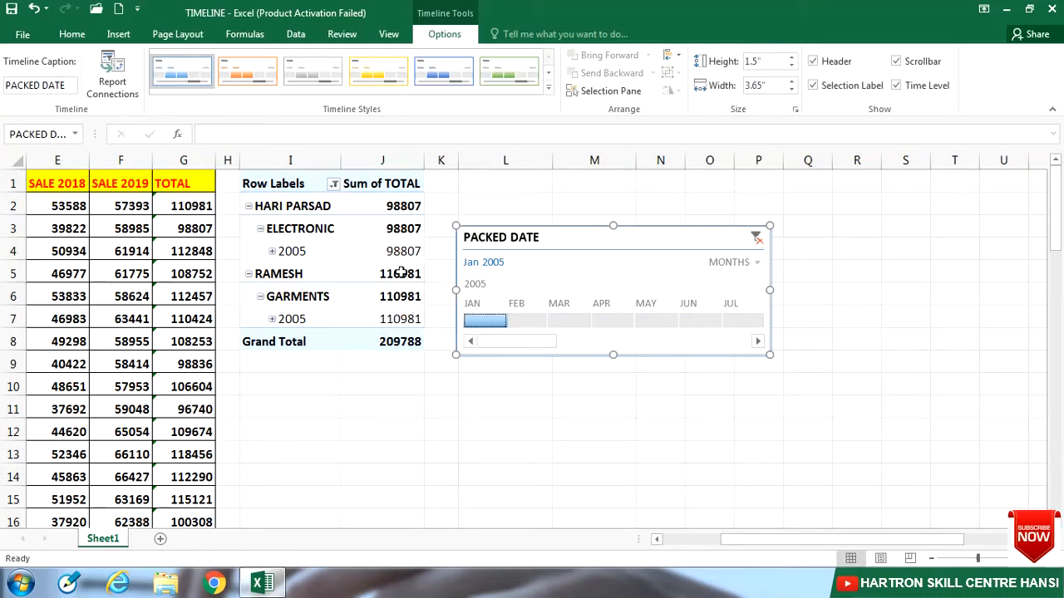
mouse_move(400, 273)
left_click(524, 322)
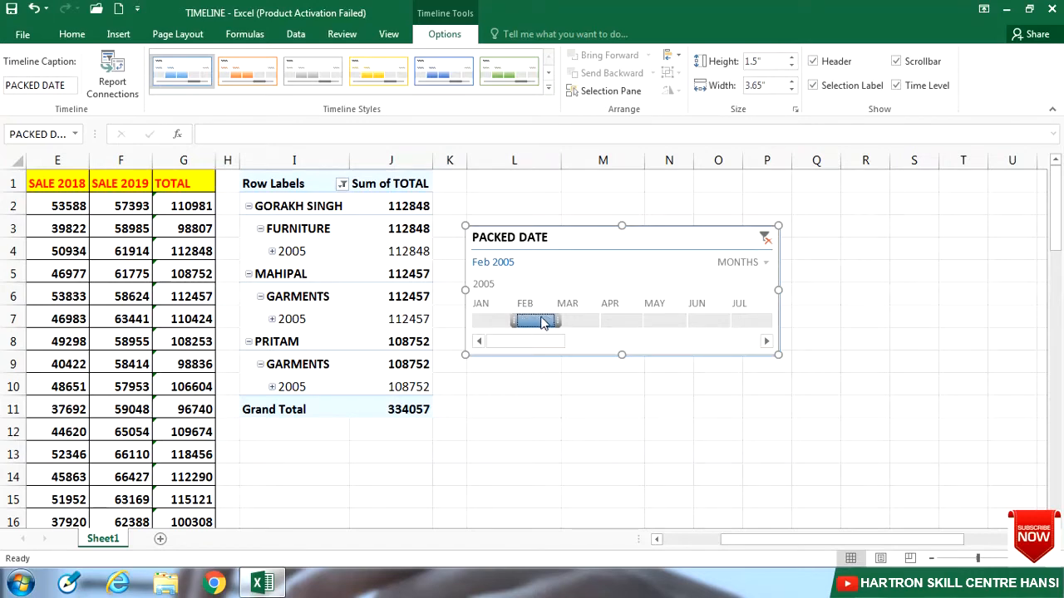
left_click(582, 324)
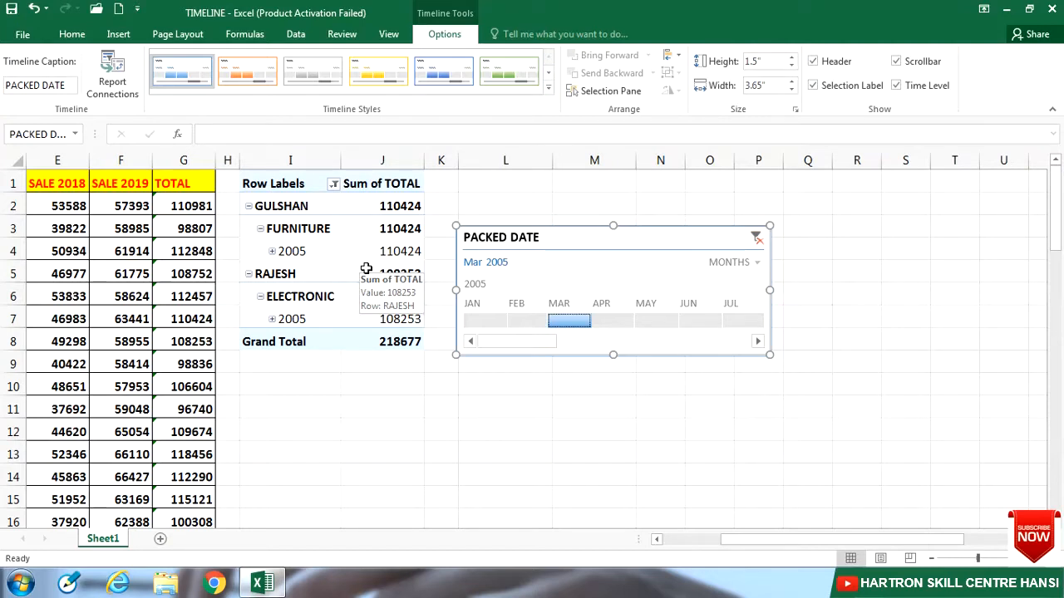
- Set the PACKED DATE timeline's range to February through April 2005 and give the timeline the orange style
left_click(480, 323)
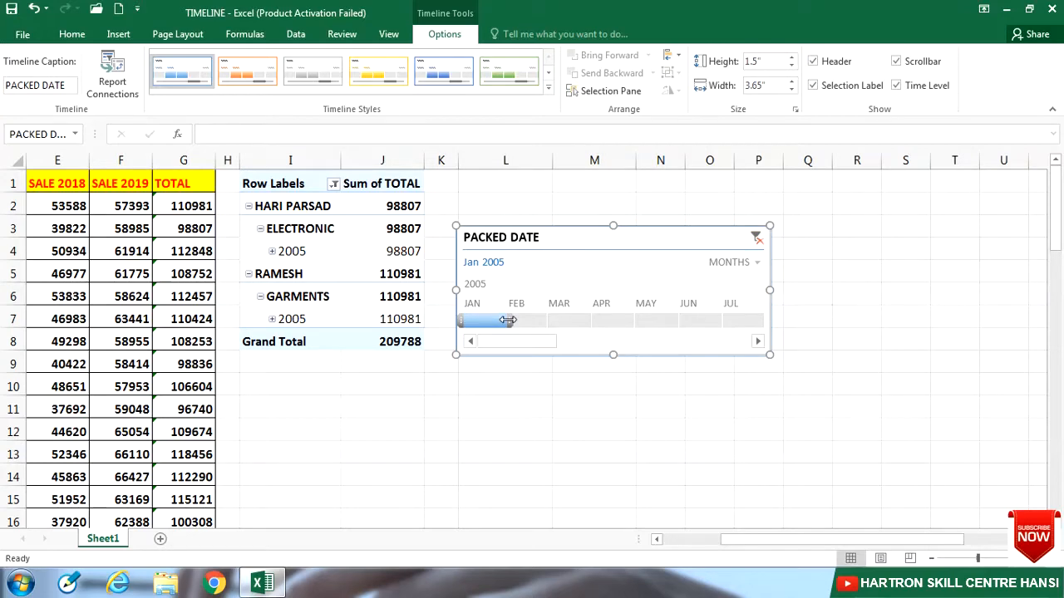
left_click_drag(520, 319, 579, 320)
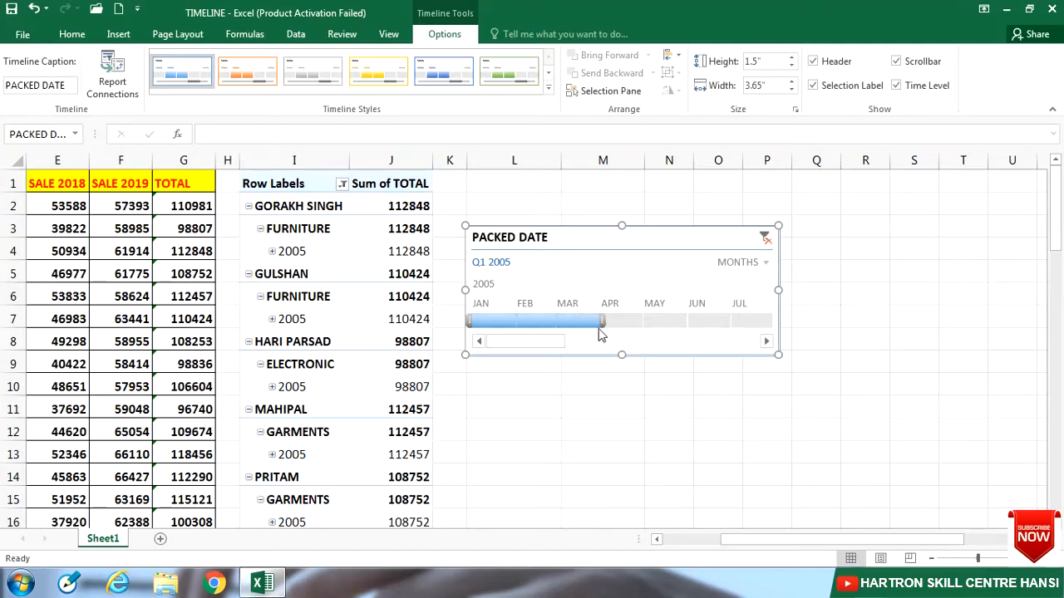
left_click_drag(605, 323, 646, 323)
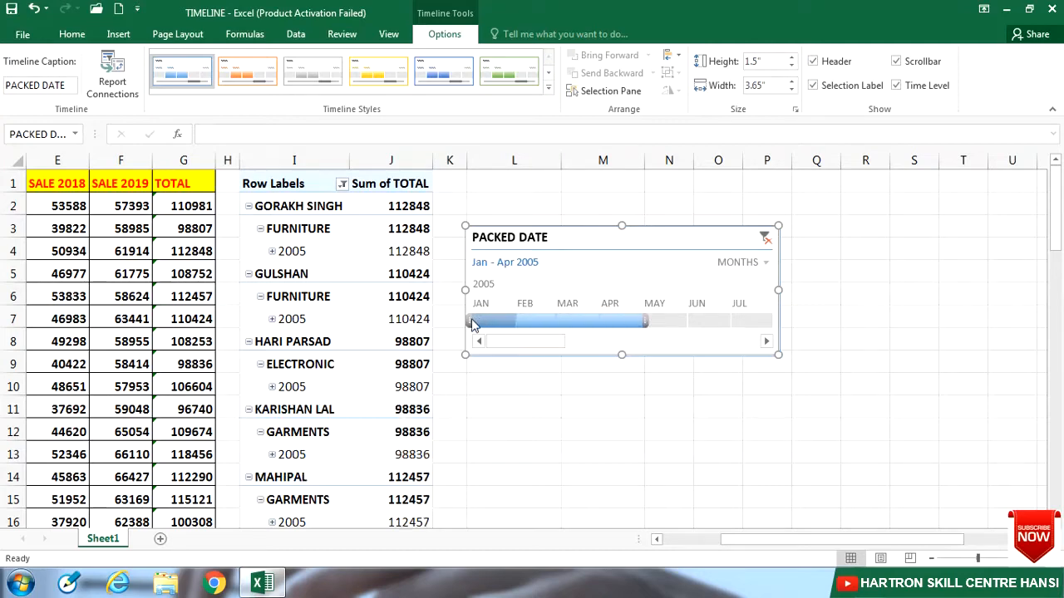
left_click_drag(486, 319, 509, 318)
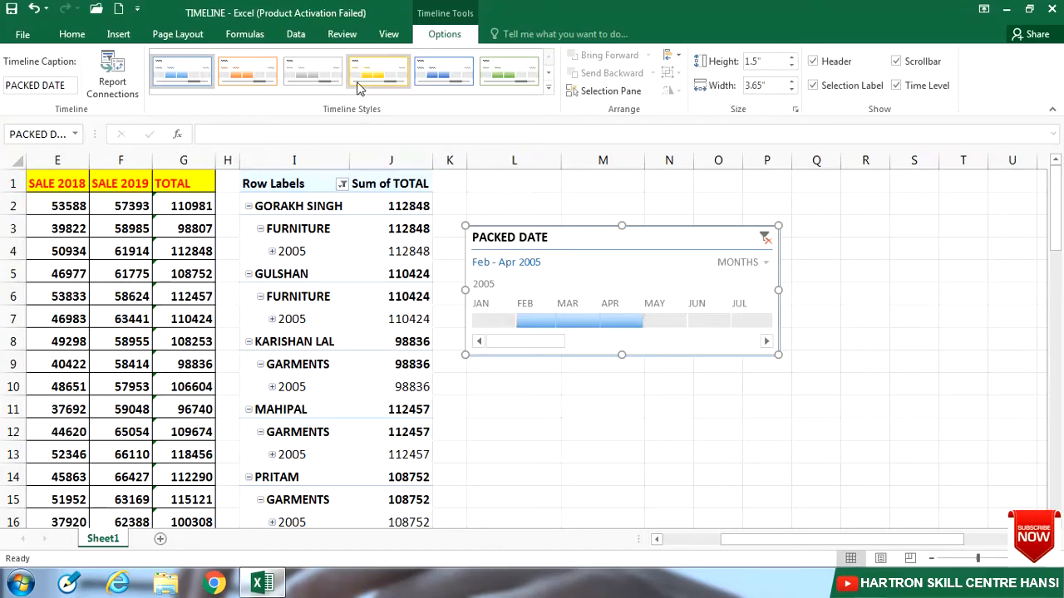
left_click(248, 73)
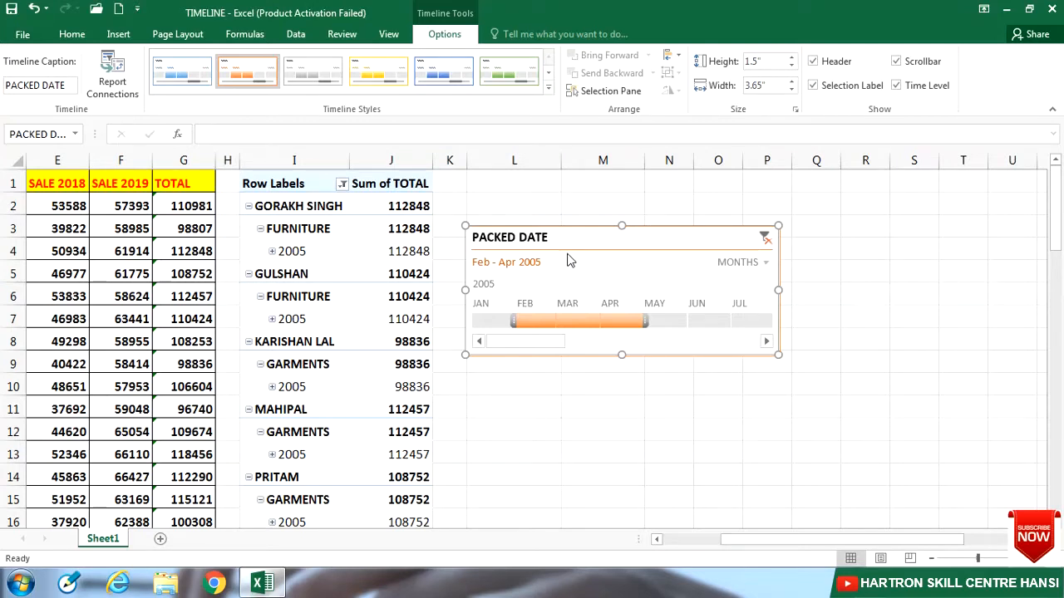
- Insert a DELIVERY DATE timeline for the pivot table and move it over the lower edge of the PACKED DATE timeline
left_click(314, 257)
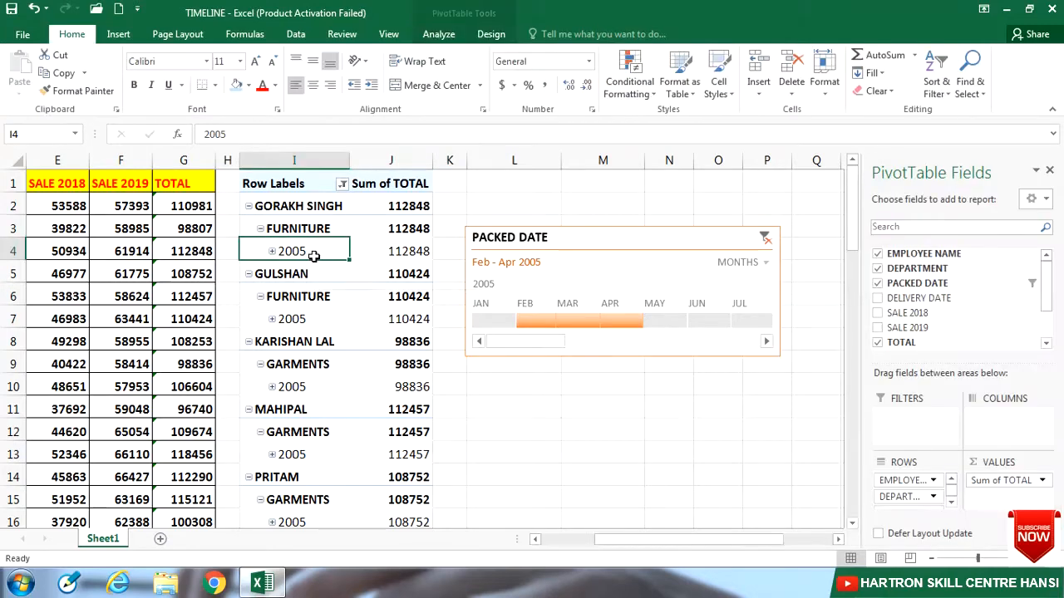
left_click(438, 34)
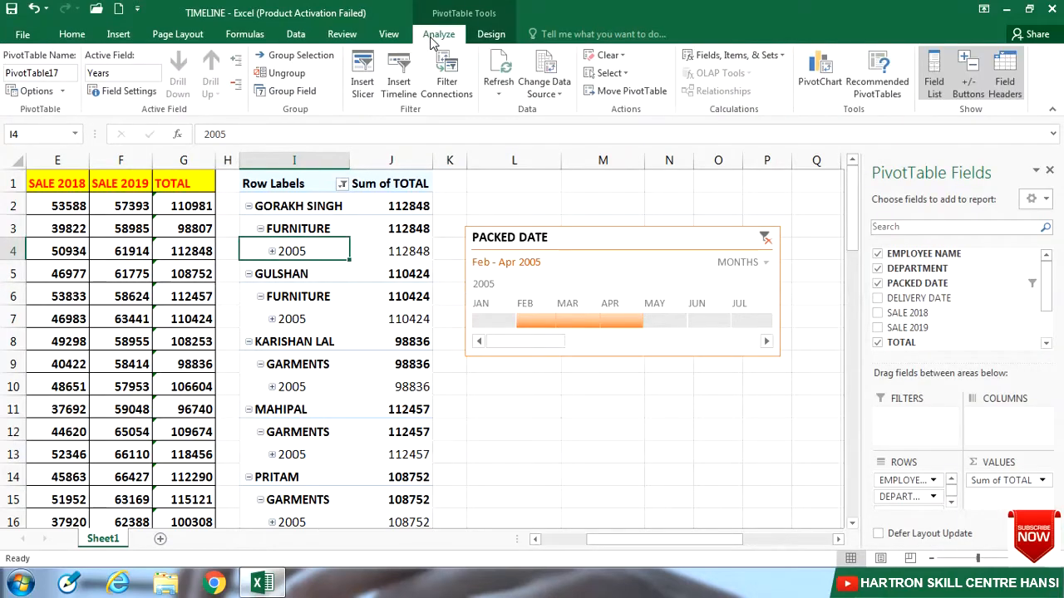
left_click(407, 76)
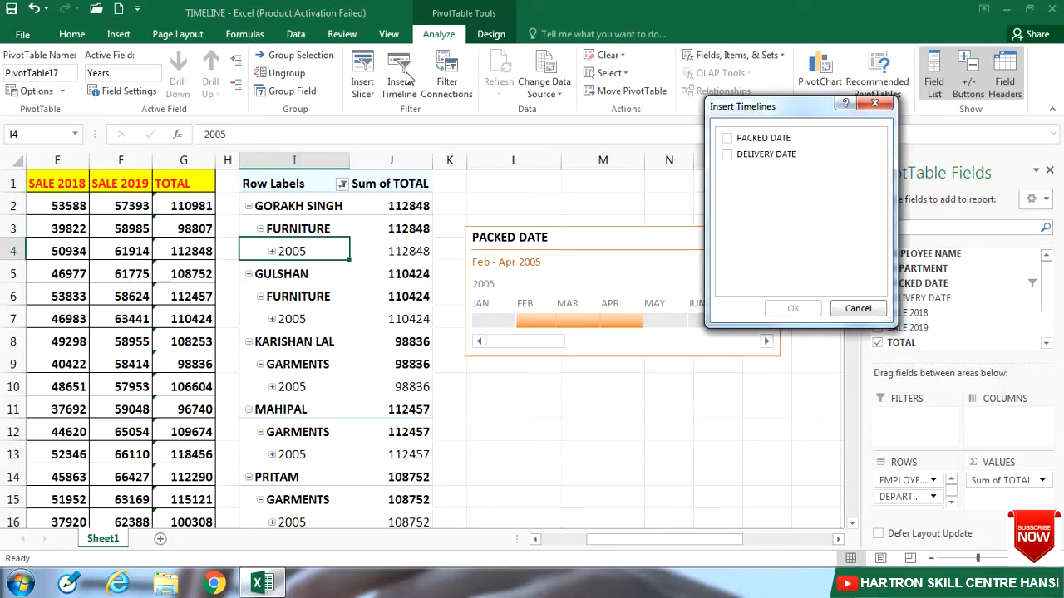
left_click(730, 158)
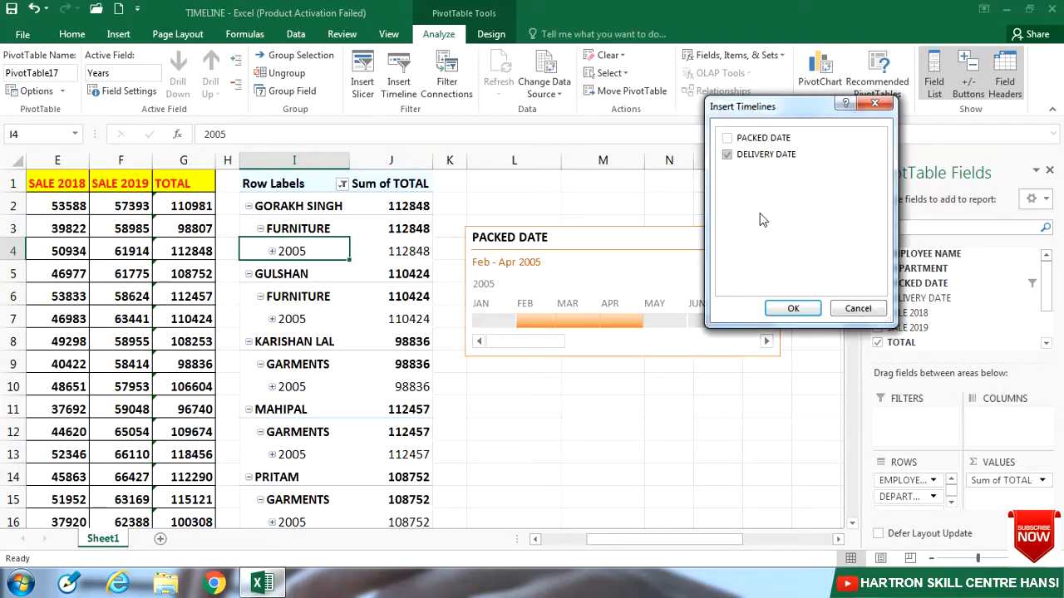
left_click(791, 308)
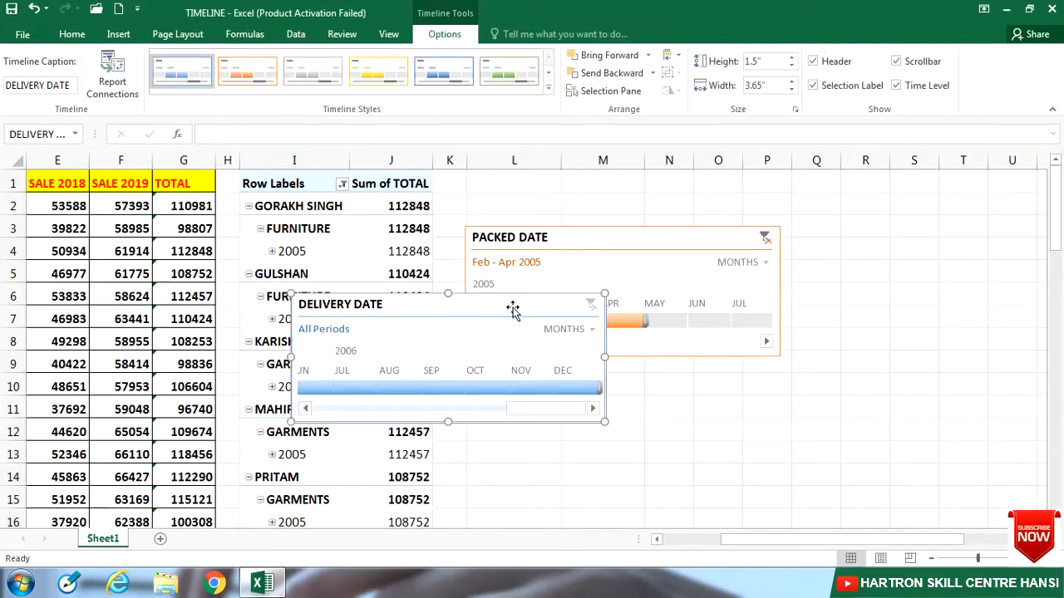
left_click_drag(509, 307, 699, 353)
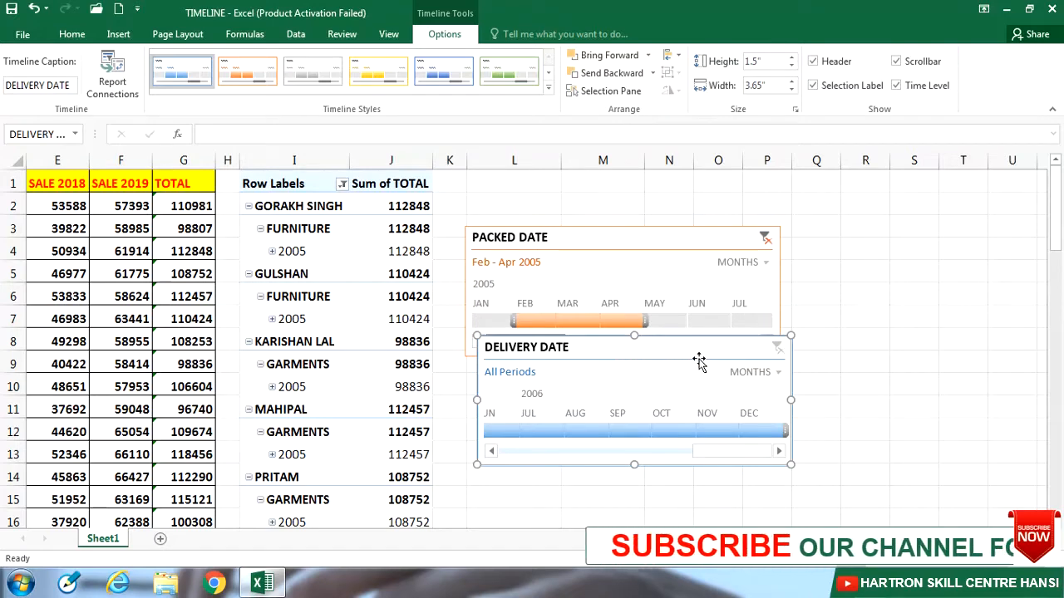
- Give the DELIVERY DATE timeline the yellow style and send it backward behind the overlapping PACKED DATE timeline
left_click(378, 71)
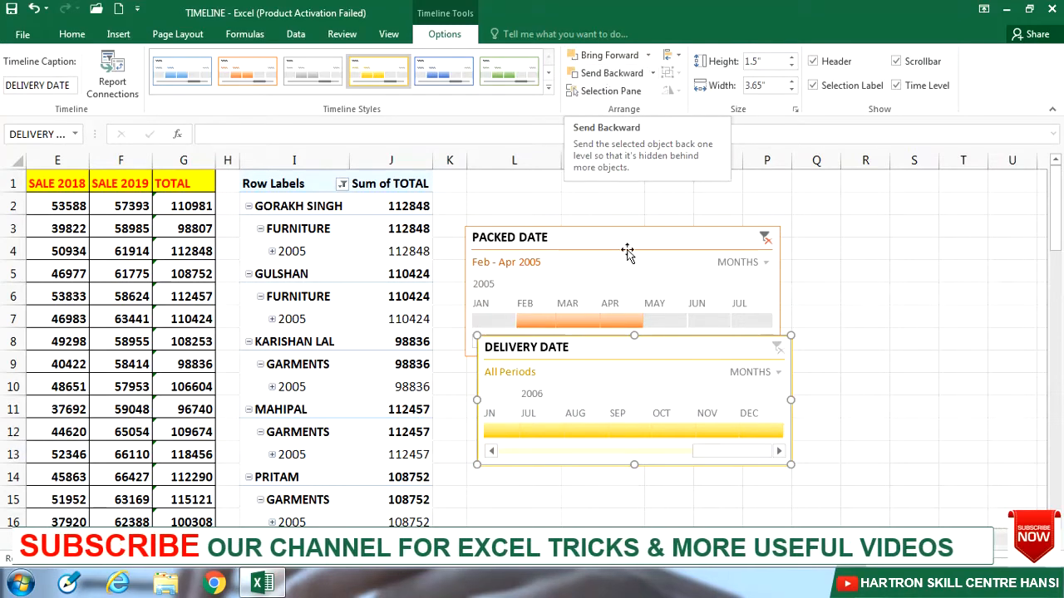
left_click_drag(624, 339, 622, 284)
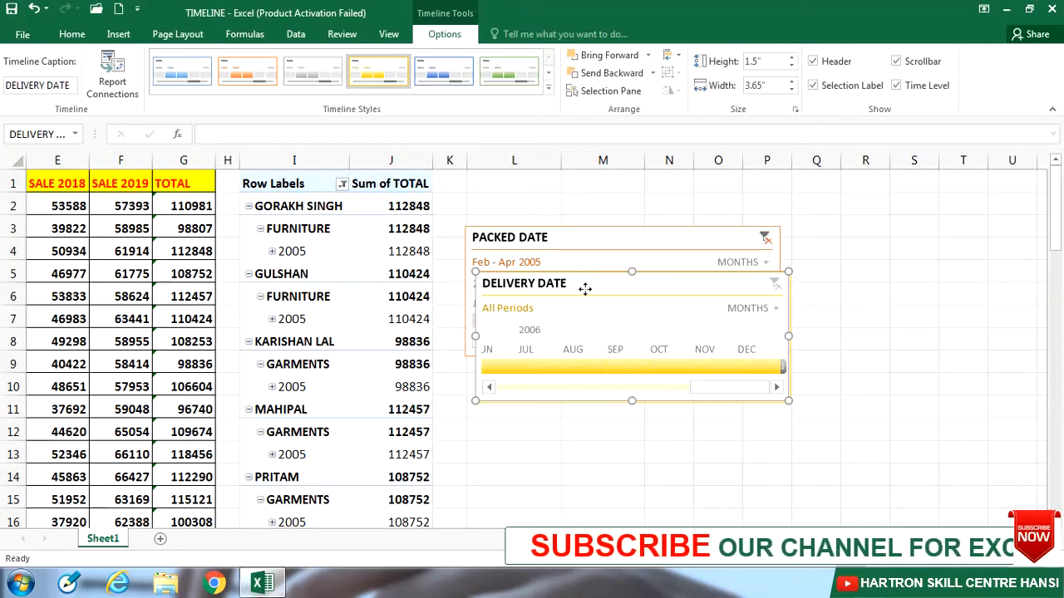
left_click(613, 75)
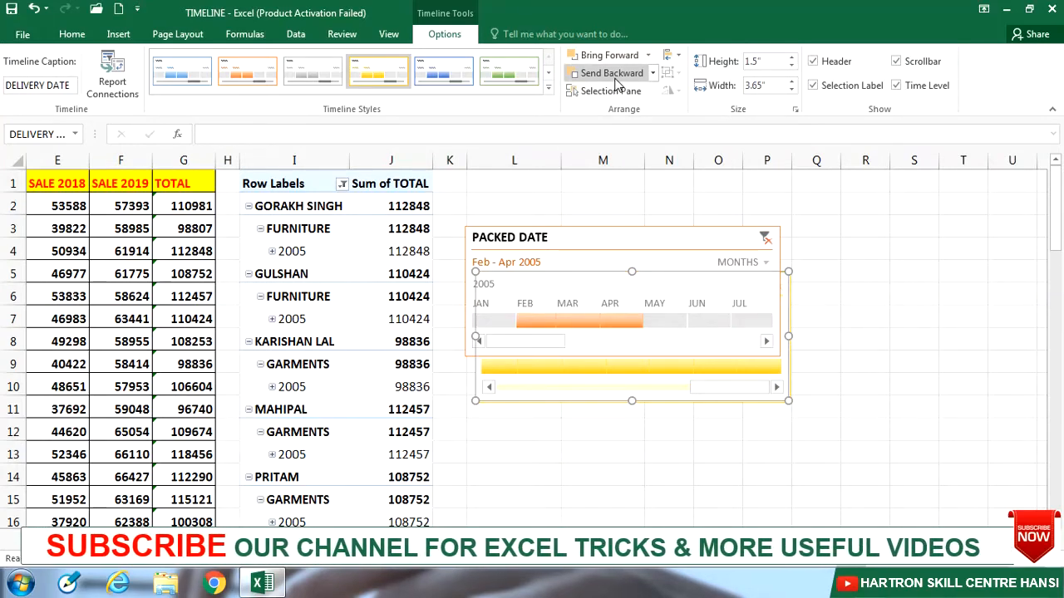
- Display the Selection pane and use it to hide and reshow the DELIVERY DATE timeline
left_click(604, 245)
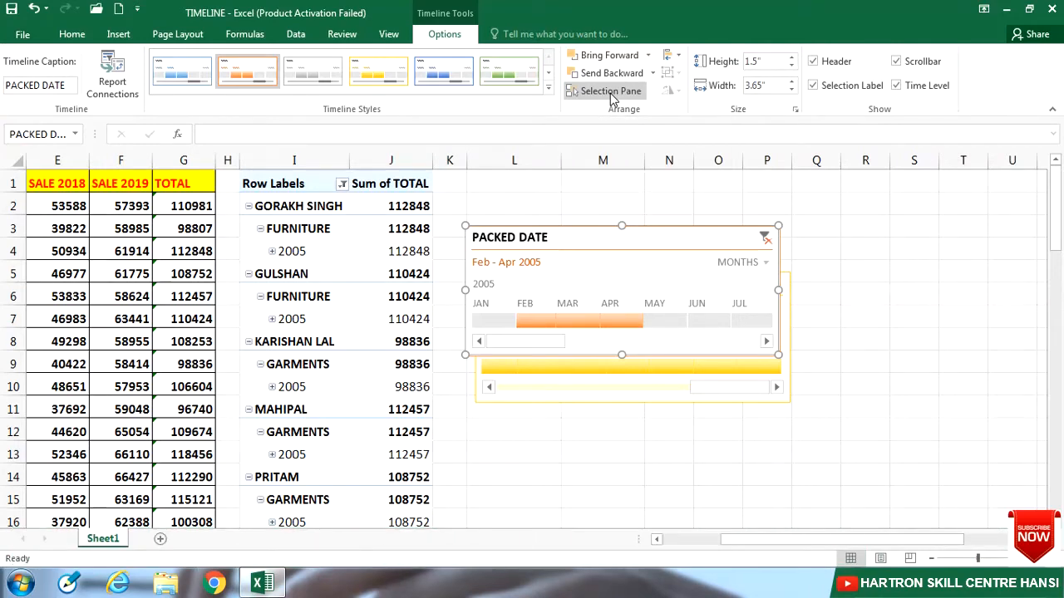
left_click(611, 92)
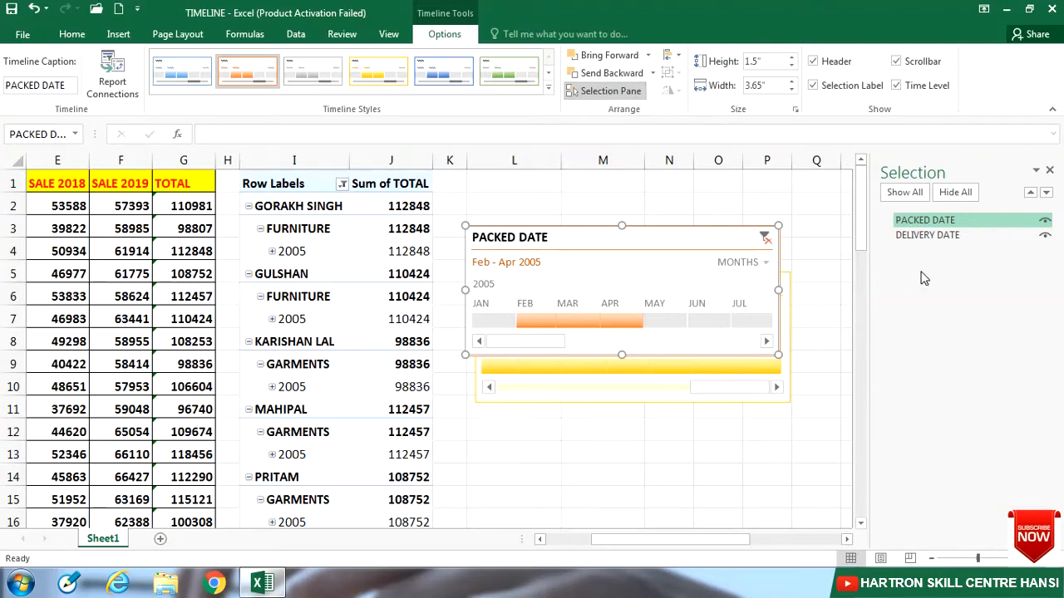
left_click(1045, 236)
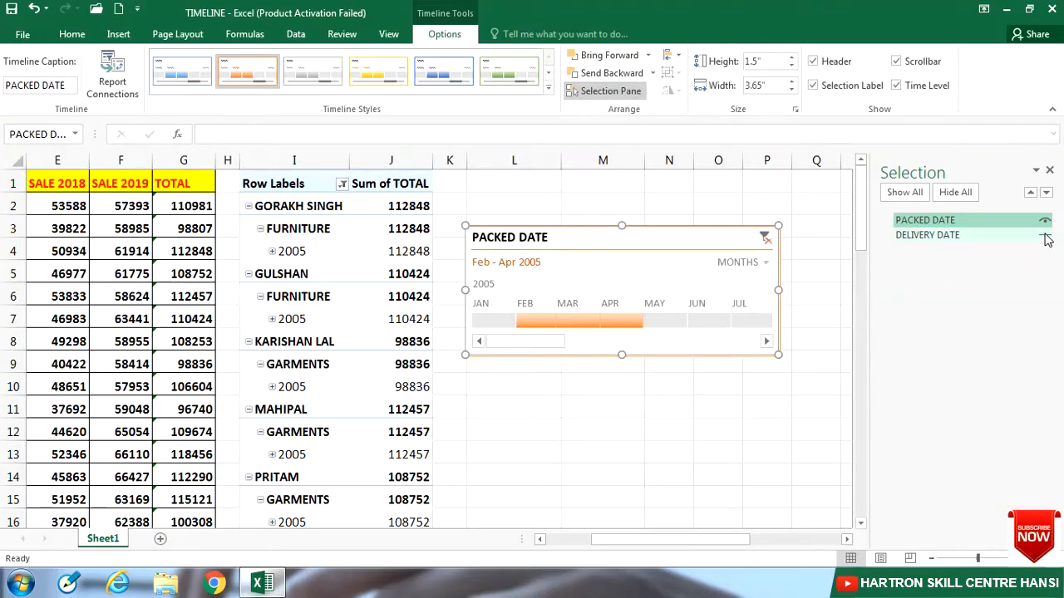
left_click(1045, 237)
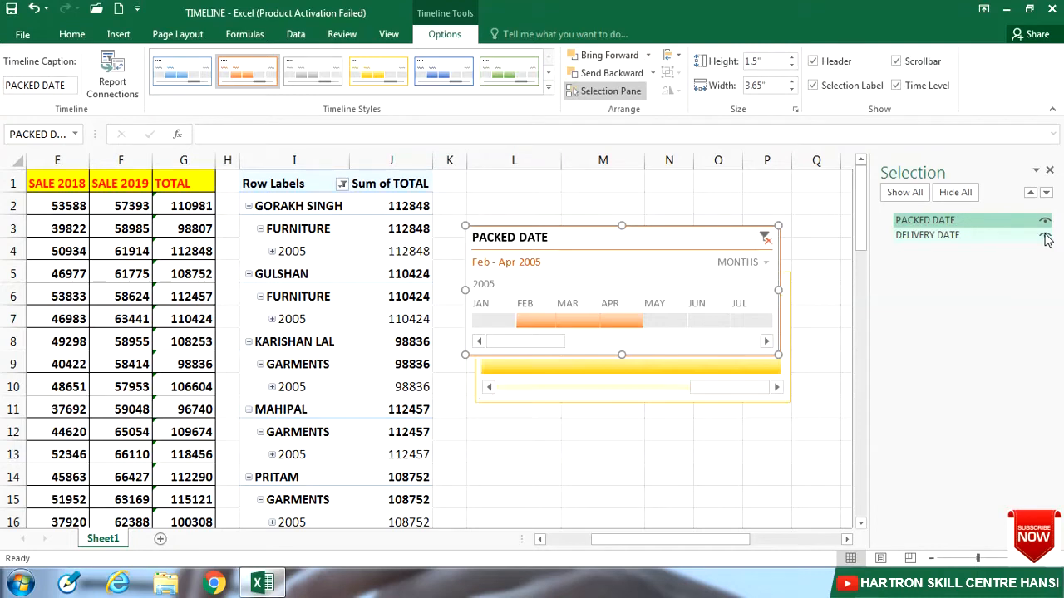
- Rearrange the two timelines beside the pivot table so DELIVERY DATE sits above PACKED DATE without overlapping
left_click_drag(623, 238, 618, 191)
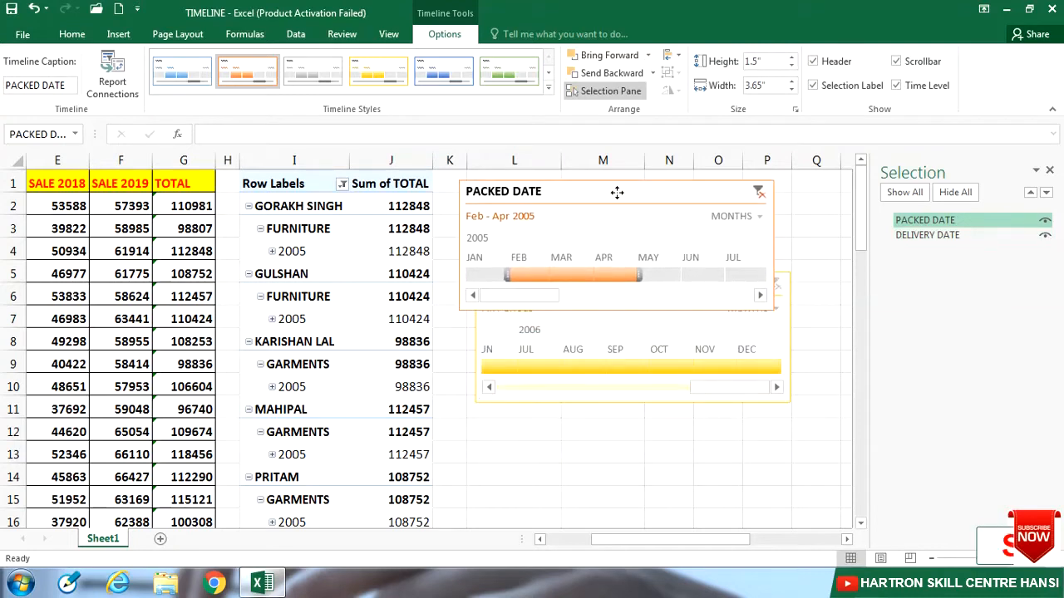
left_click(627, 325)
left_click(652, 303)
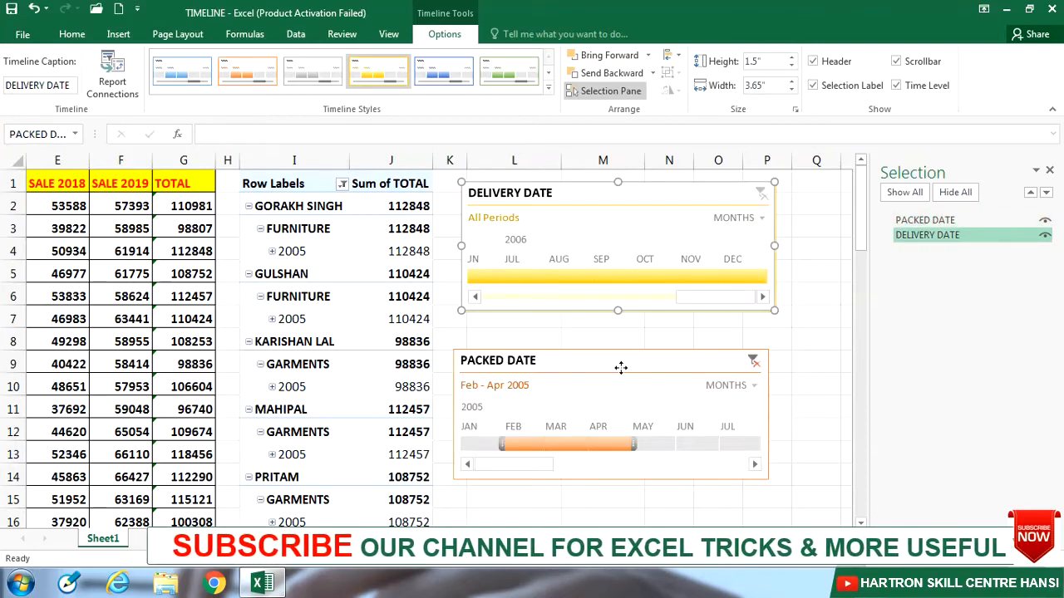
left_click_drag(620, 369, 645, 340)
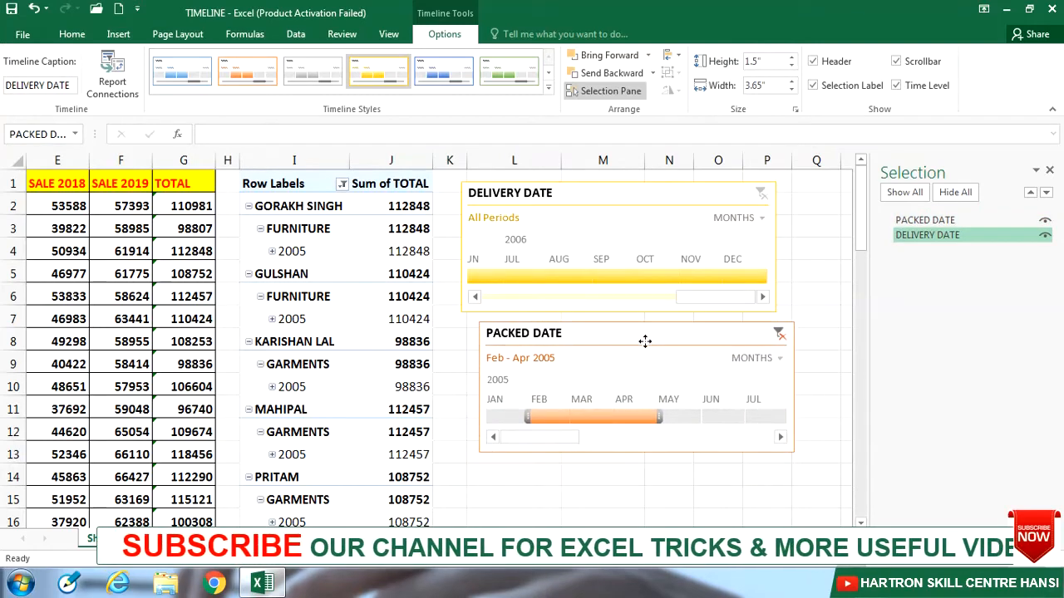
left_click(645, 341)
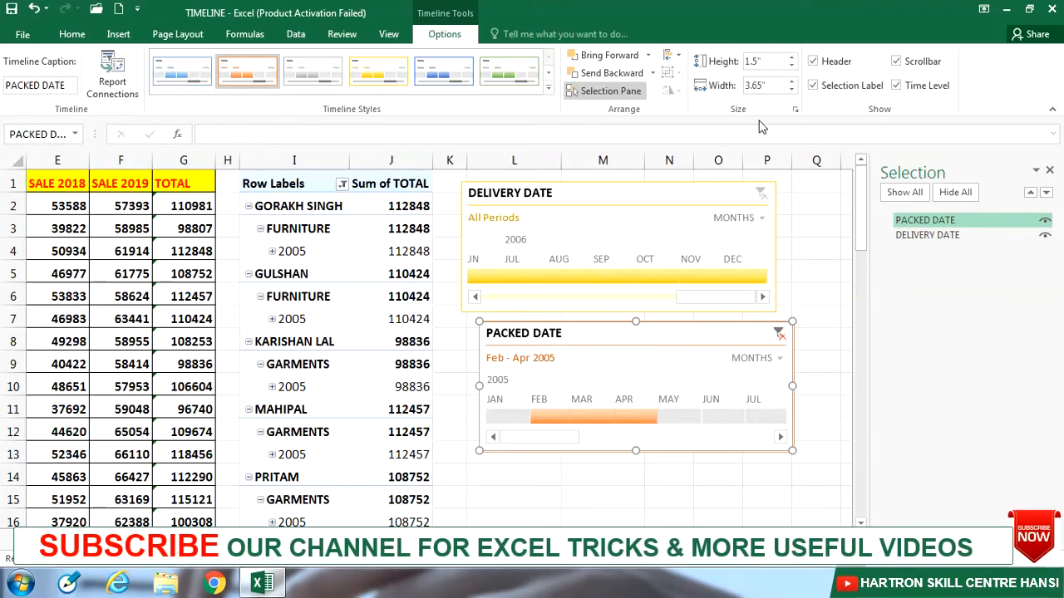
- Set the PACKED DATE timeline's height to 2.4 inches and its width to 4.5 inches
left_click(793, 57)
left_click(793, 57)
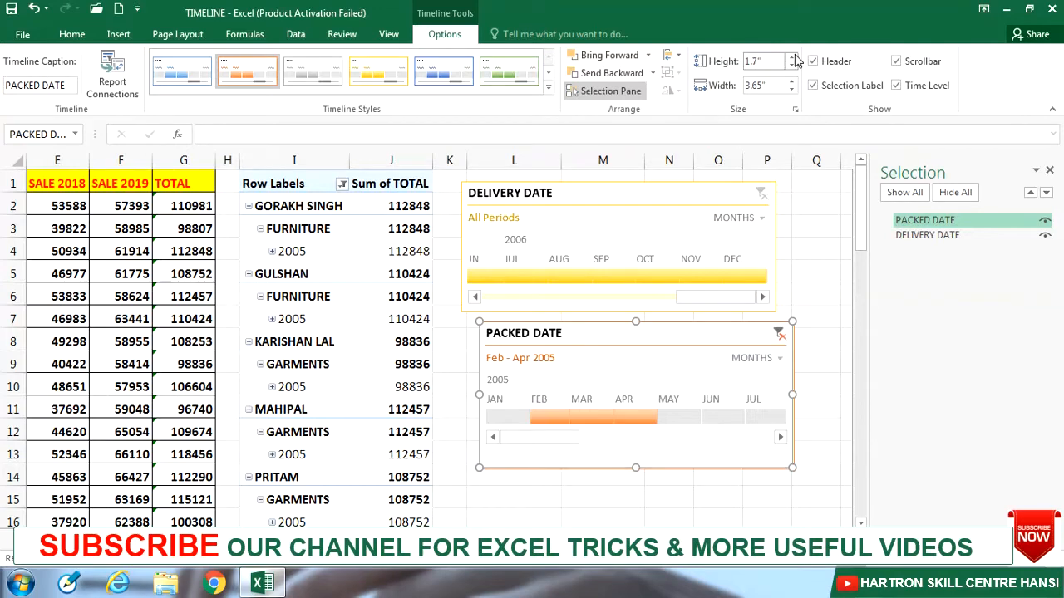
left_click(793, 58)
left_click(793, 57)
left_click(793, 57)
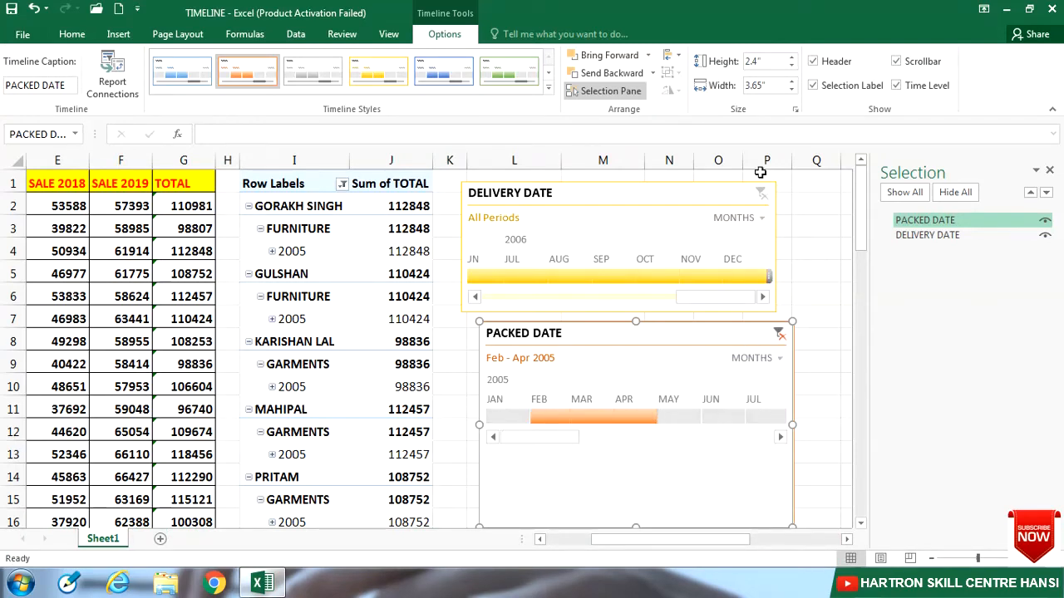
left_click(793, 81)
left_click(792, 82)
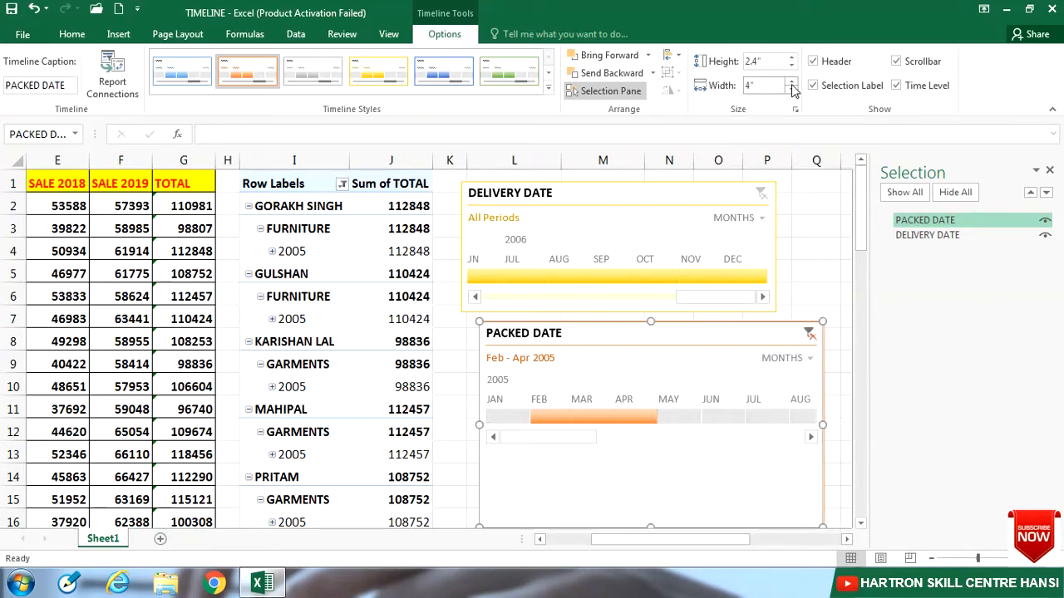
left_click(792, 82)
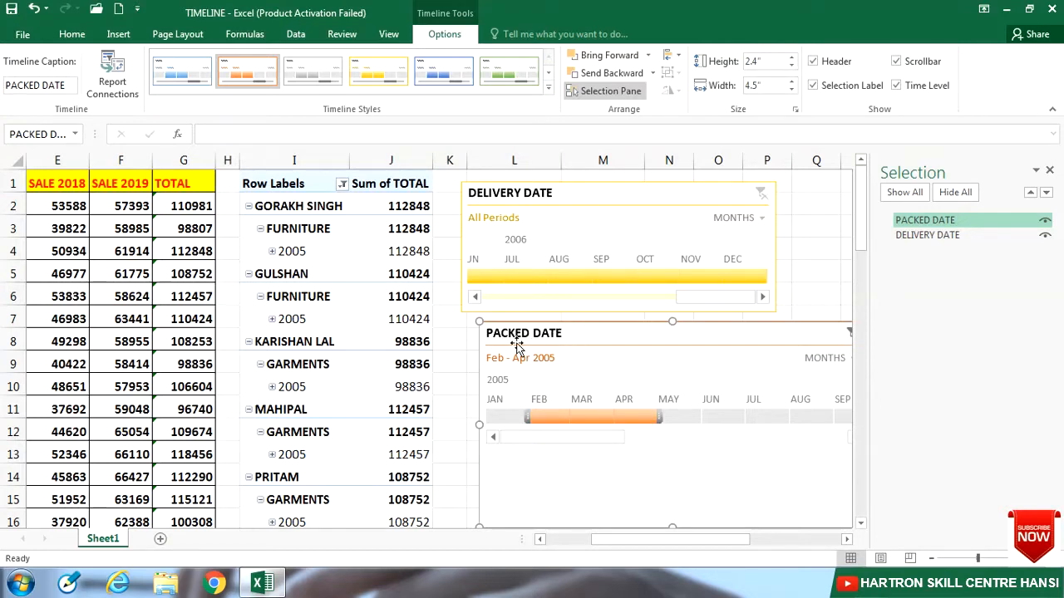
- Hide and reshow the PACKED DATE timeline's header, selection label and scrollbar, one after another
left_click(819, 66)
left_click(819, 66)
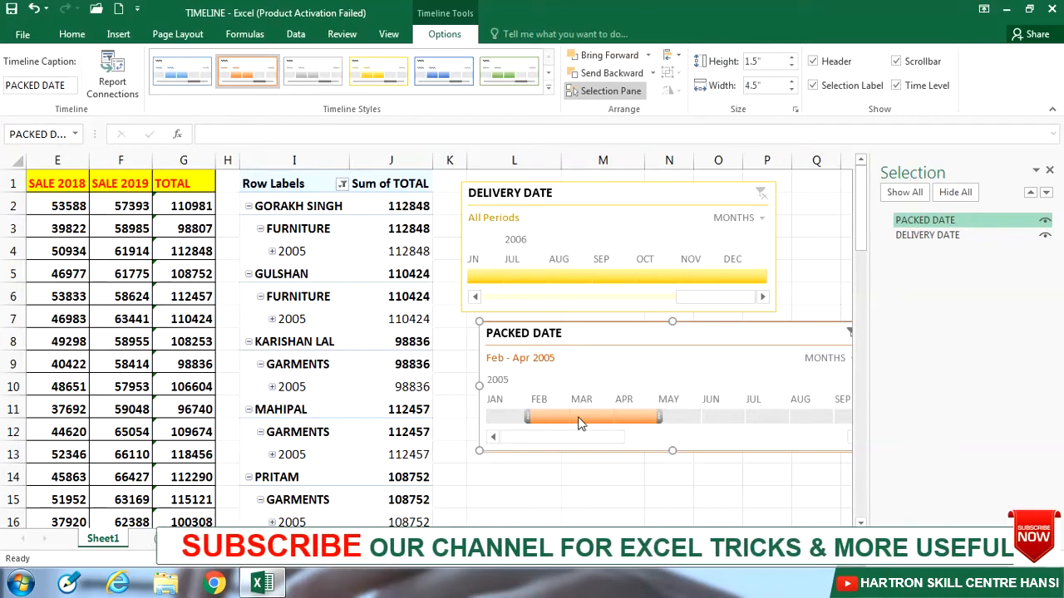
left_click(827, 86)
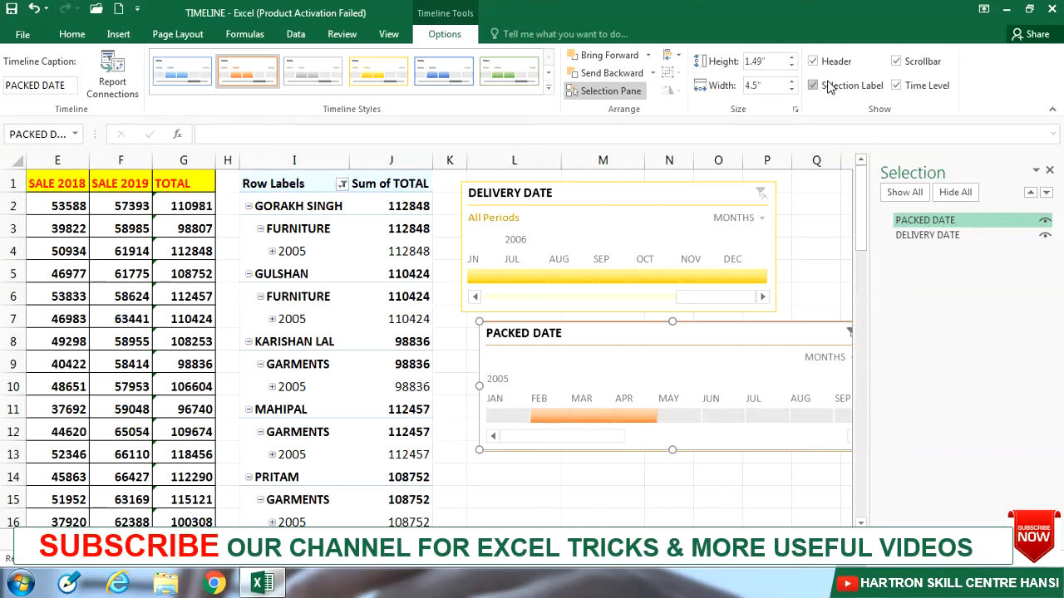
left_click(828, 86)
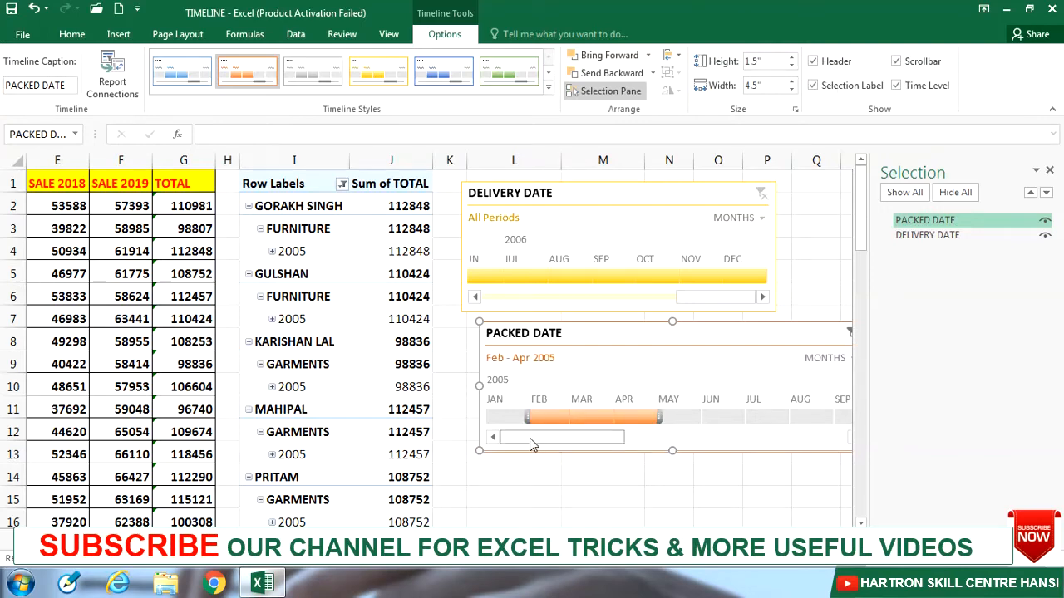
mouse_move(532, 445)
left_mouse_down()
mouse_move(657, 445)
mouse_move(532, 445)
left_mouse_up()
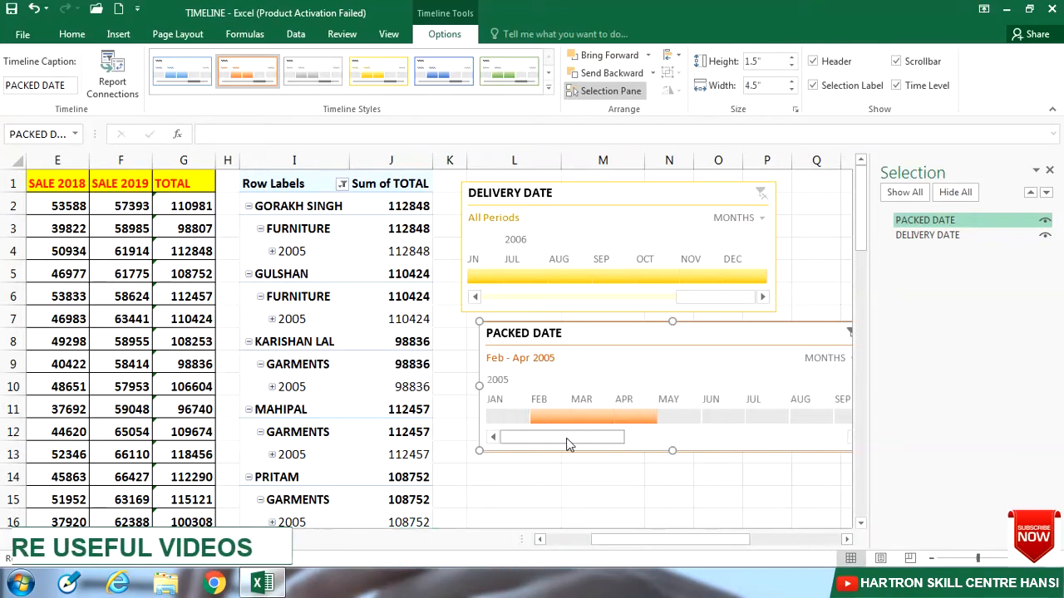
left_click(935, 63)
left_click(935, 63)
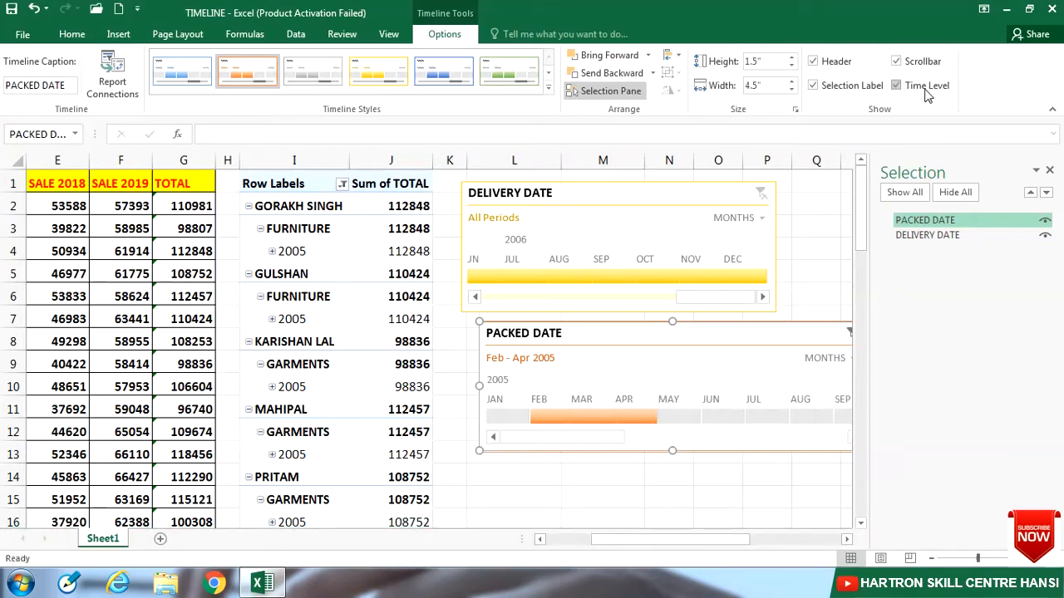
- Move the PACKED DATE timeline directly beneath the DELIVERY DATE timeline so its full width fits in view
left_click_drag(697, 333, 644, 327)
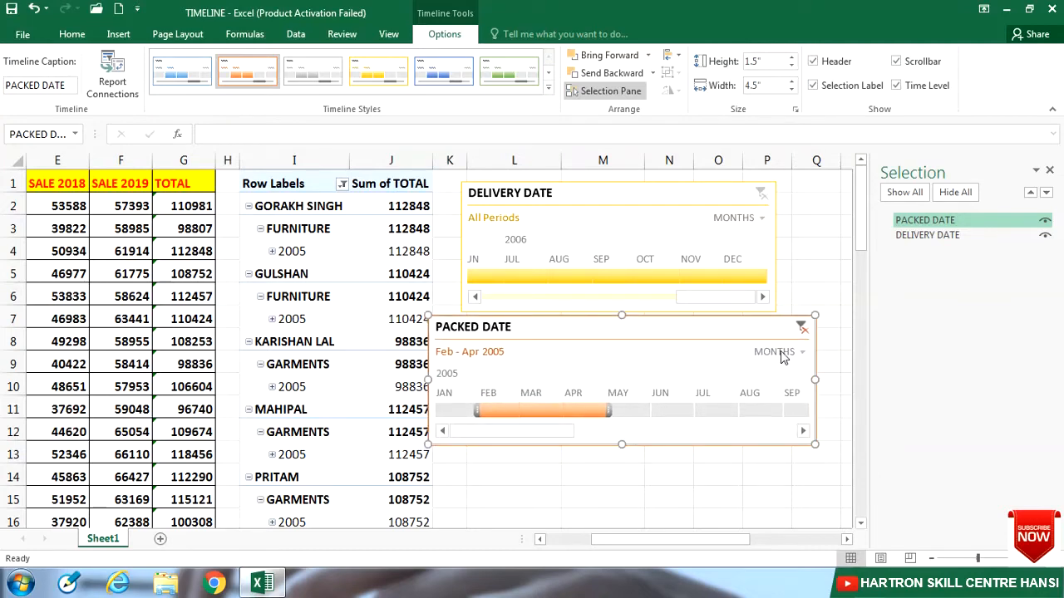
- Hide and reshow the PACKED DATE timeline's time level
left_click(781, 356)
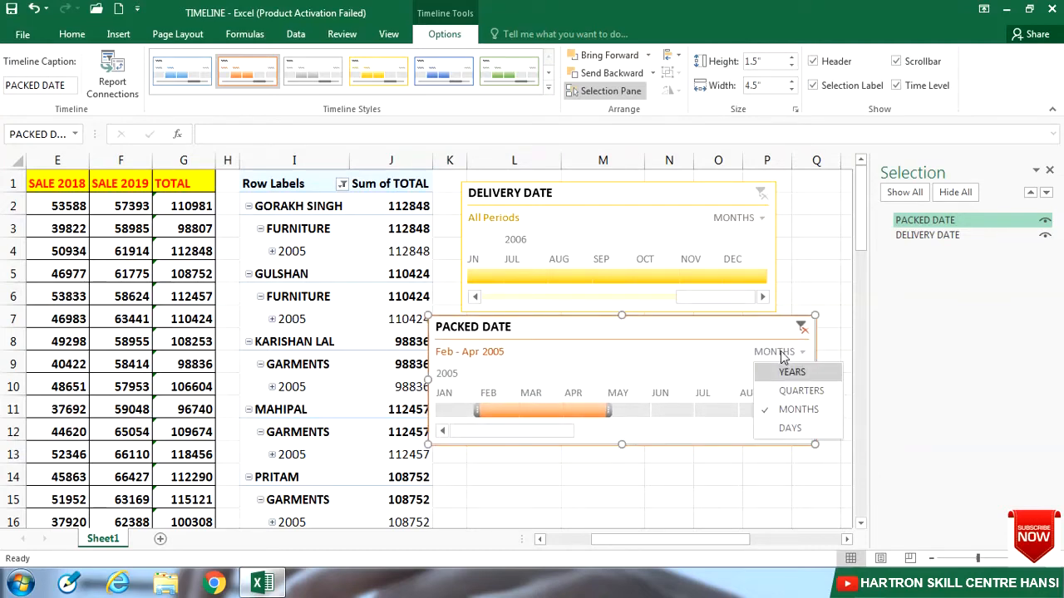
left_click(925, 96)
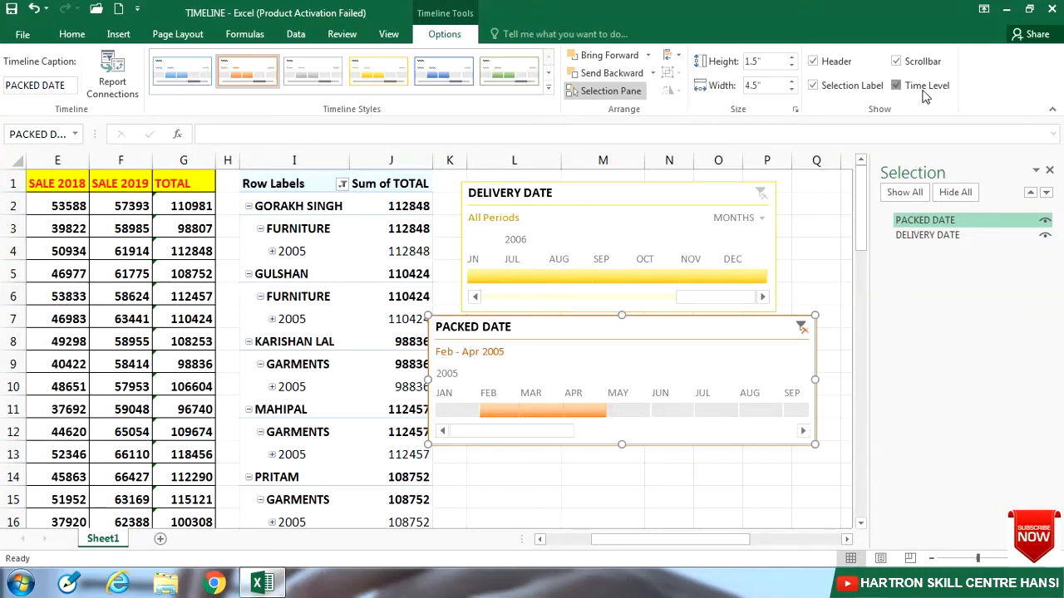
left_click(924, 96)
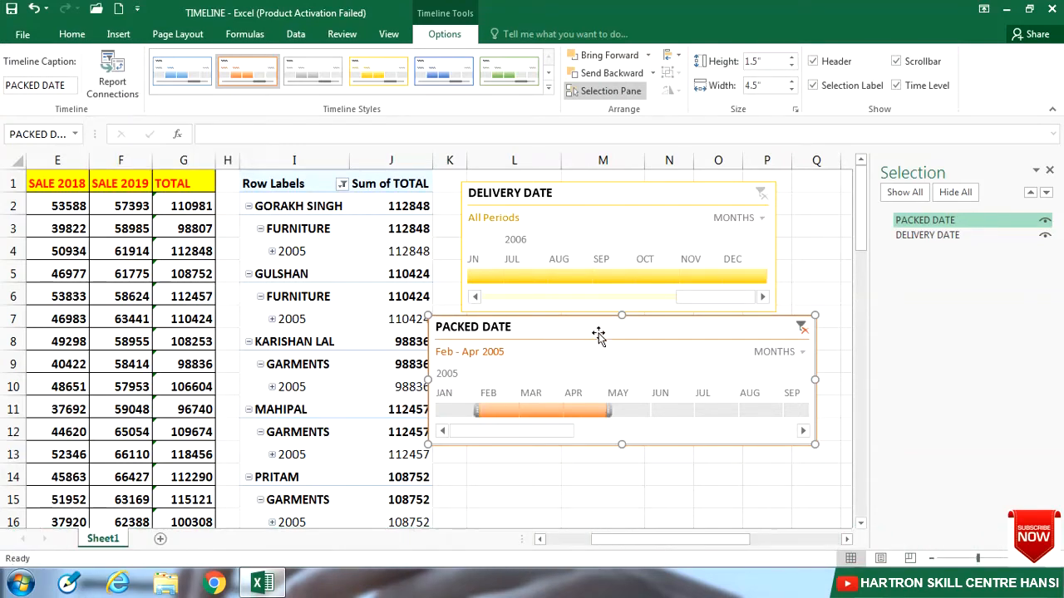
- Delete the DELIVERY DATE timeline and move the PACKED DATE timeline up into the freed space beside the pivot table
left_click(614, 194)
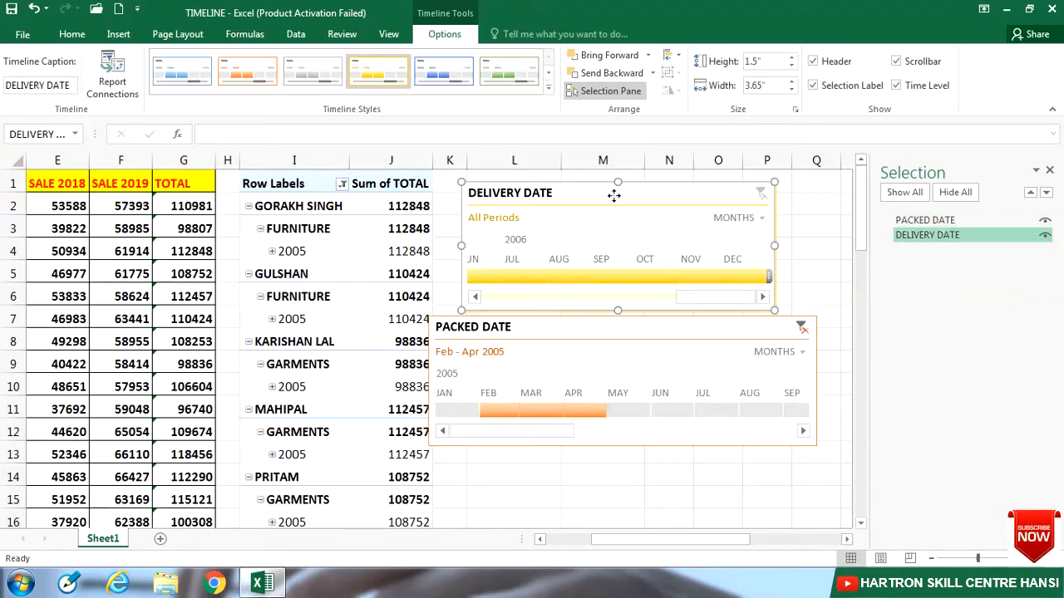
key("Delete")
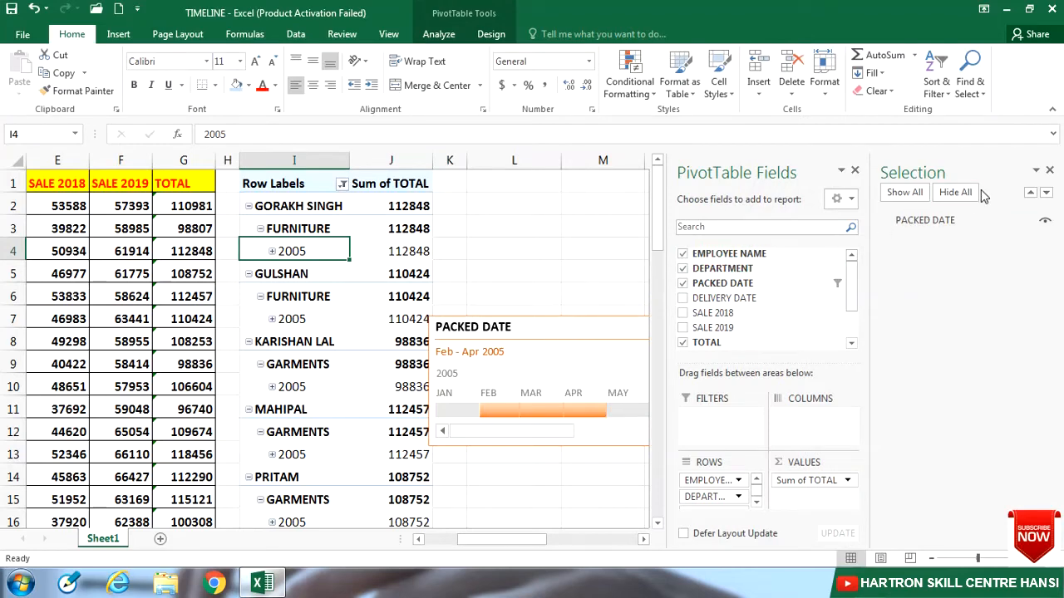
left_click(1051, 172)
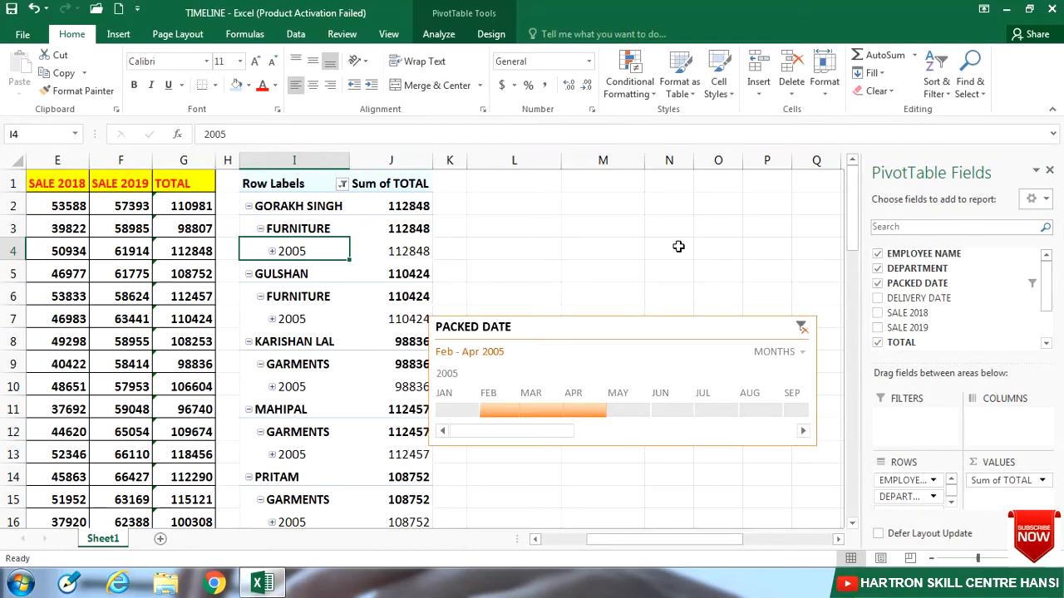
left_click_drag(633, 326, 655, 245)
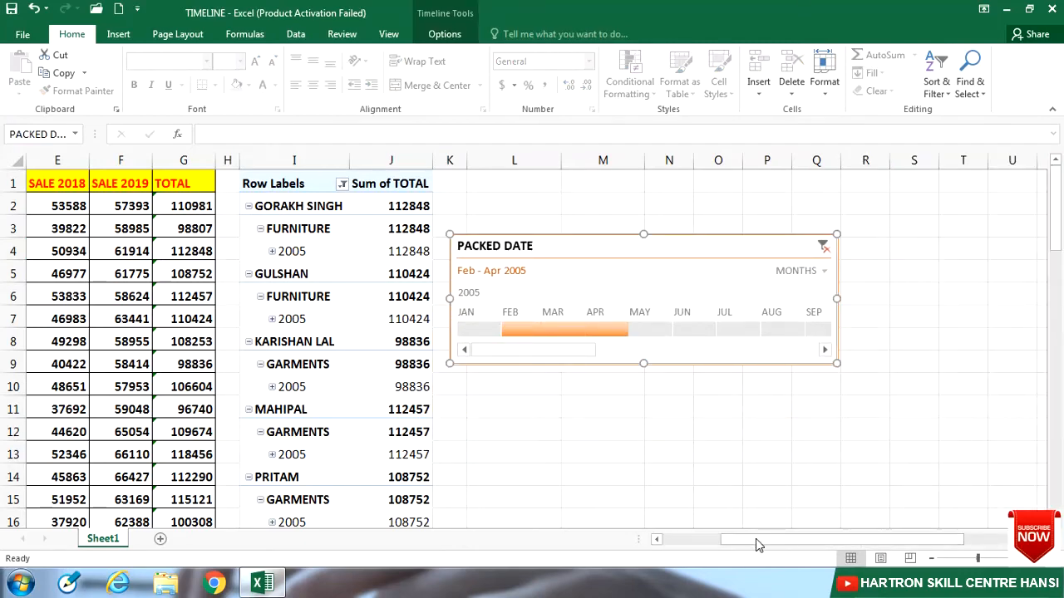
- Create a second pivot table from Sheet1 A1:G17 at cell L1 of the existing worksheet and move the PACKED DATE timeline clear of it
left_click_drag(756, 544, 701, 544)
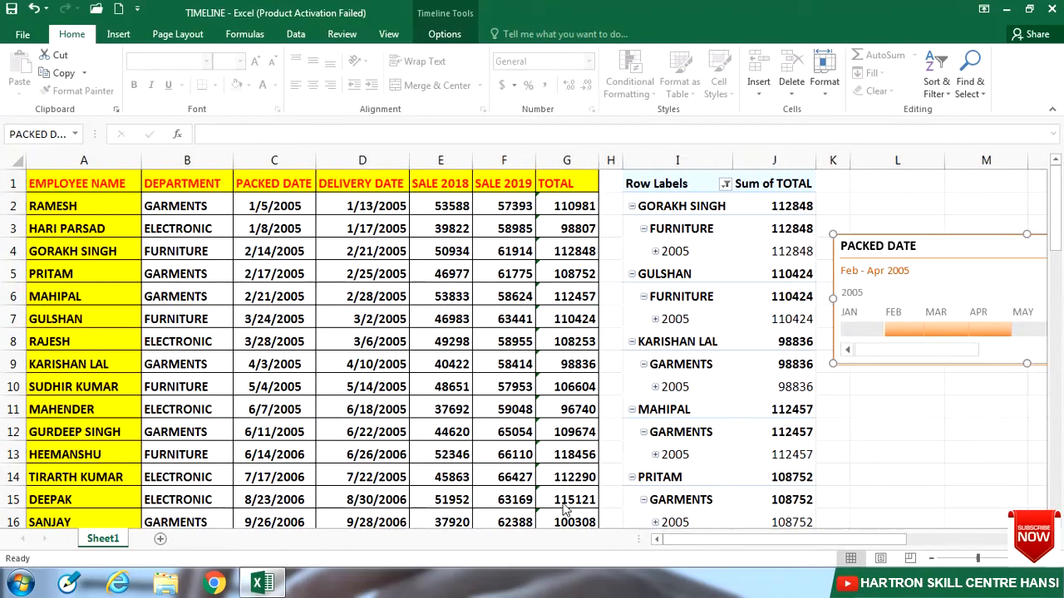
left_click(286, 344)
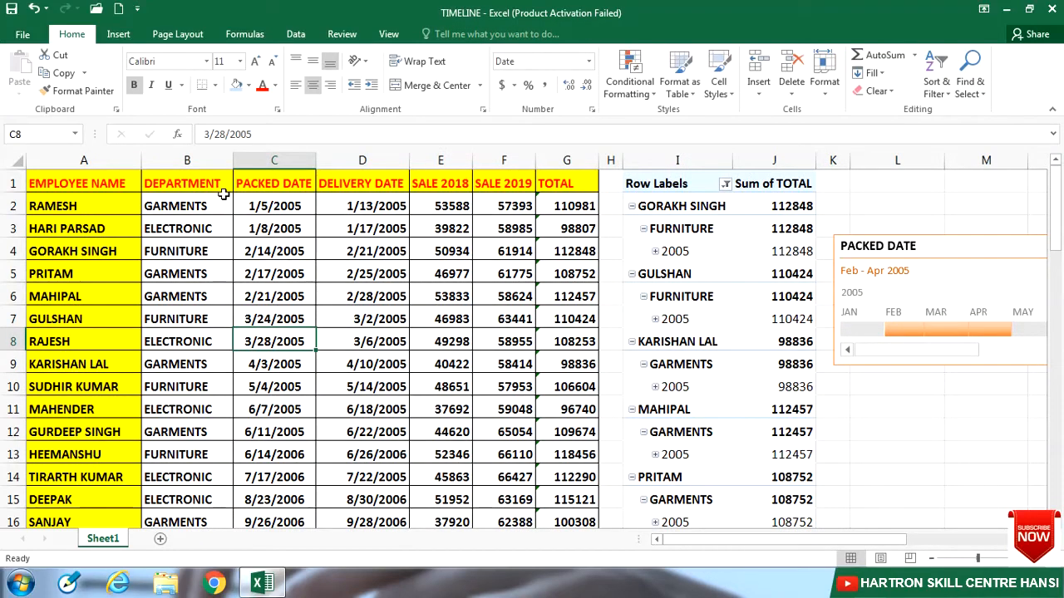
left_click(131, 35)
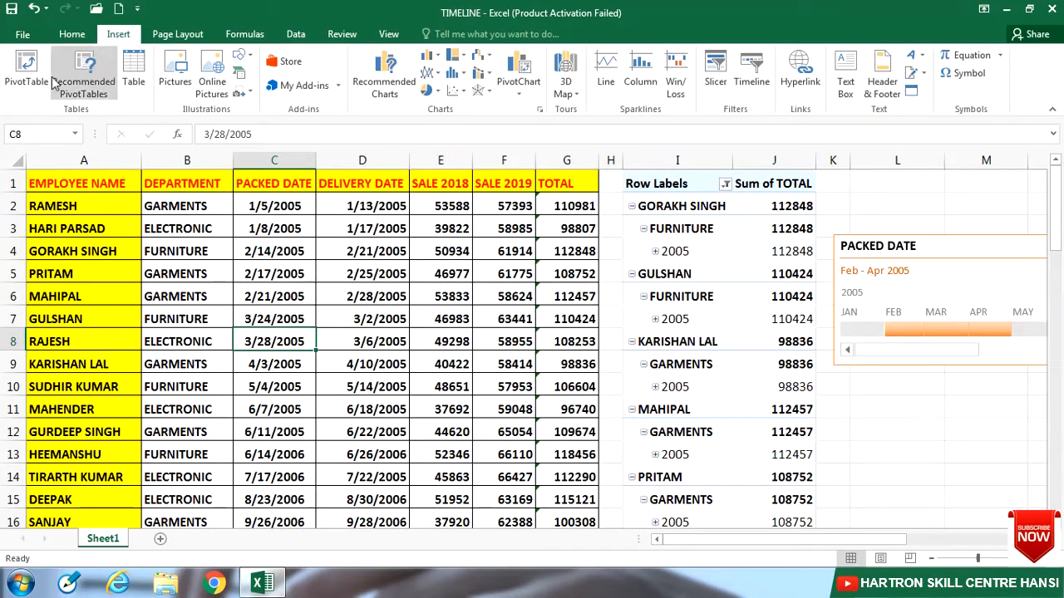
left_click(26, 71)
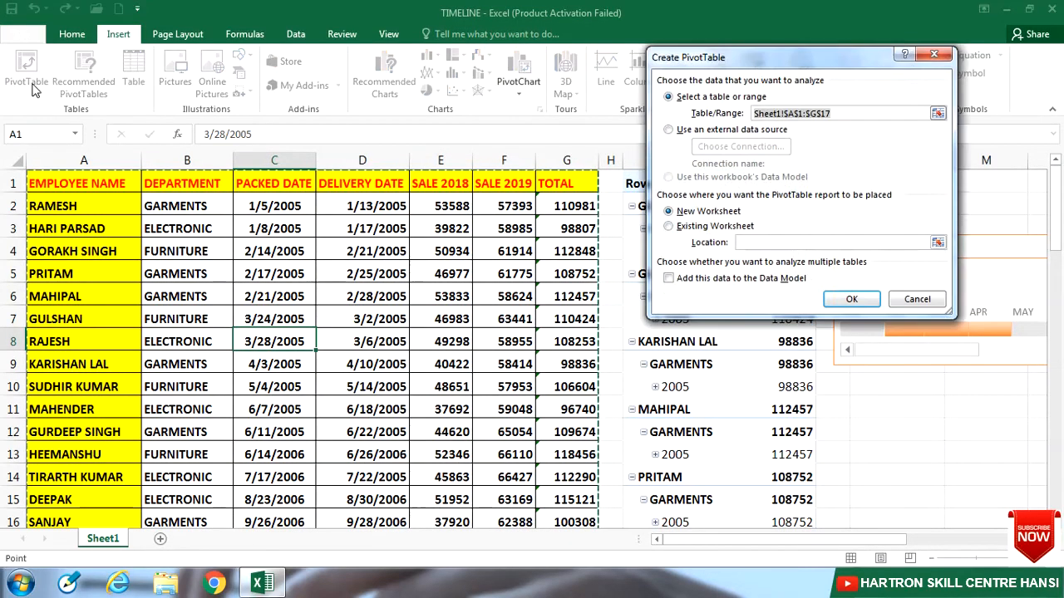
left_click(725, 227)
left_click_drag(736, 69, 349, 122)
left_click(886, 180)
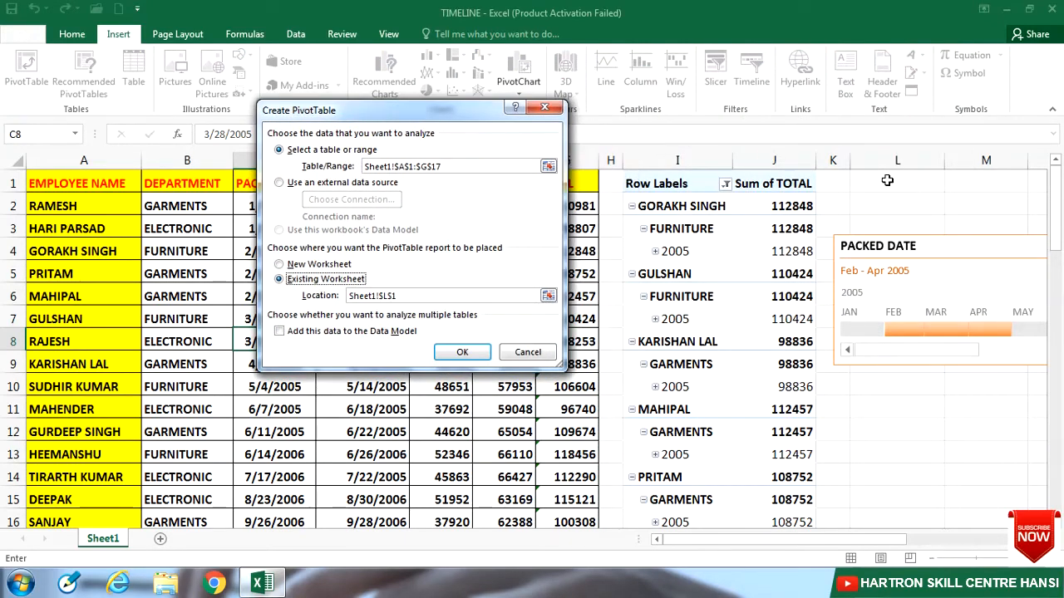
left_click(463, 351)
left_click_drag(573, 539, 641, 539)
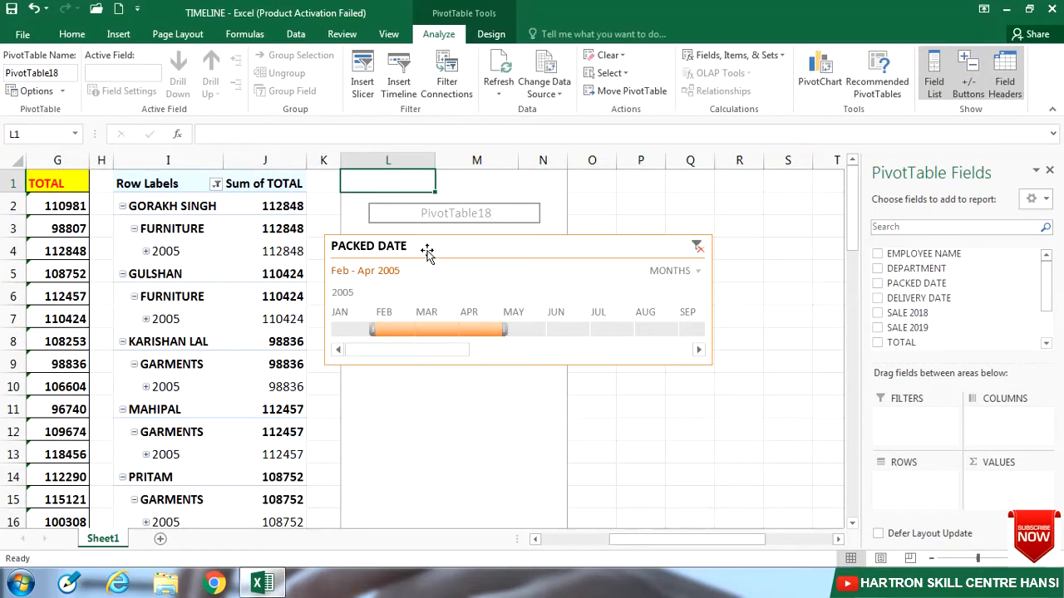
left_click_drag(427, 247, 702, 244)
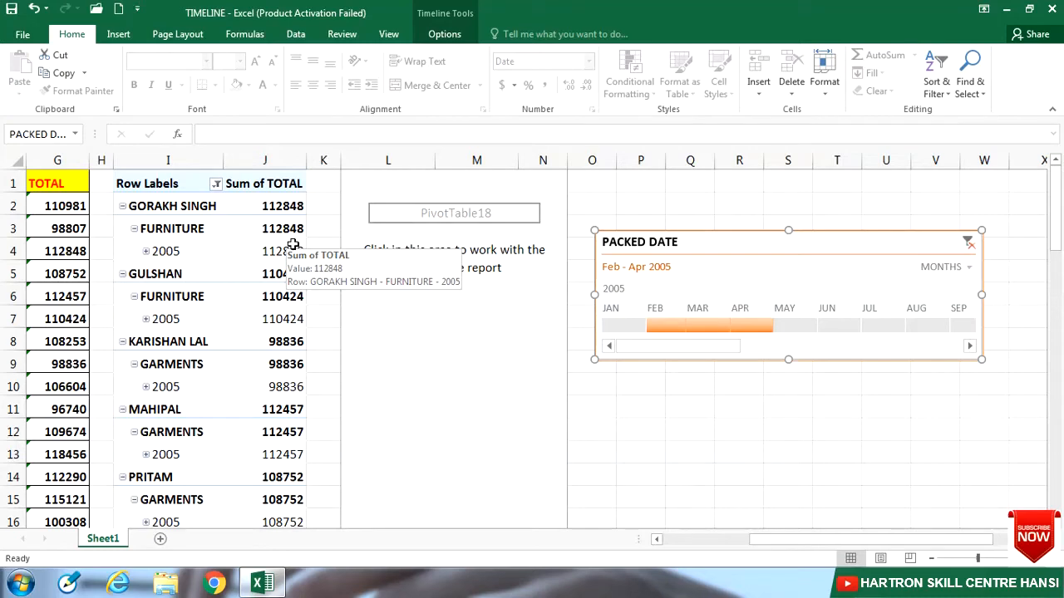
- Add the EMPLOYEE NAME, TOTAL and PACKED DATE fields to the new pivot table at L1, then close the field list
left_click(188, 236)
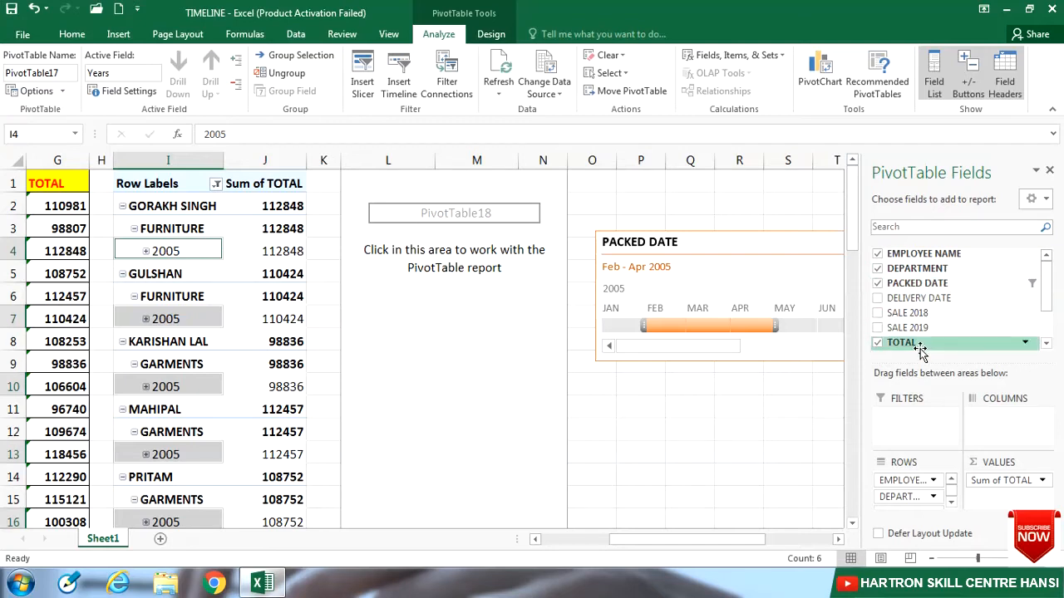
left_click(364, 187)
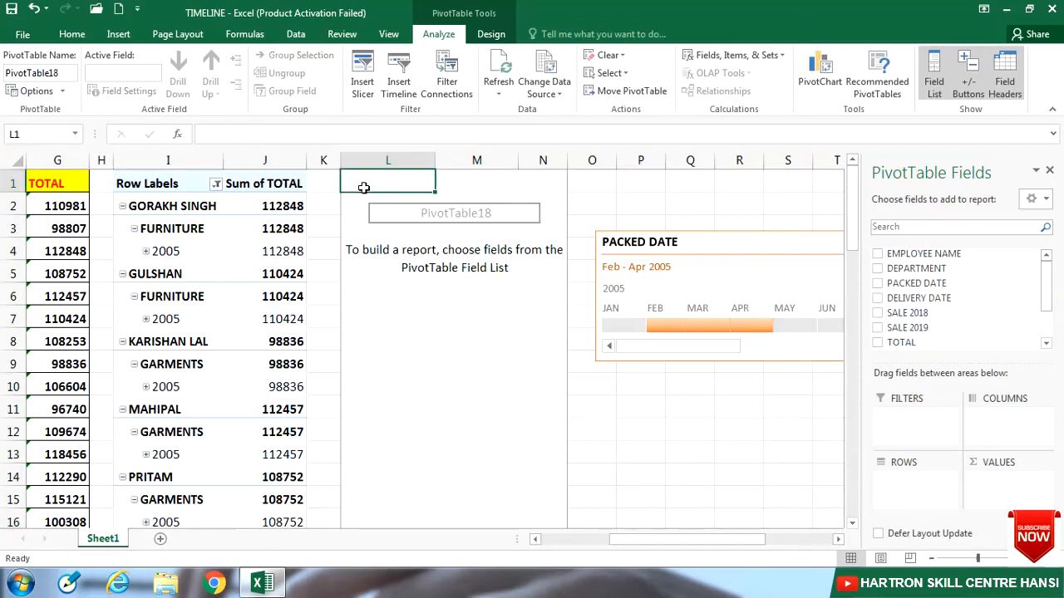
left_click(877, 253)
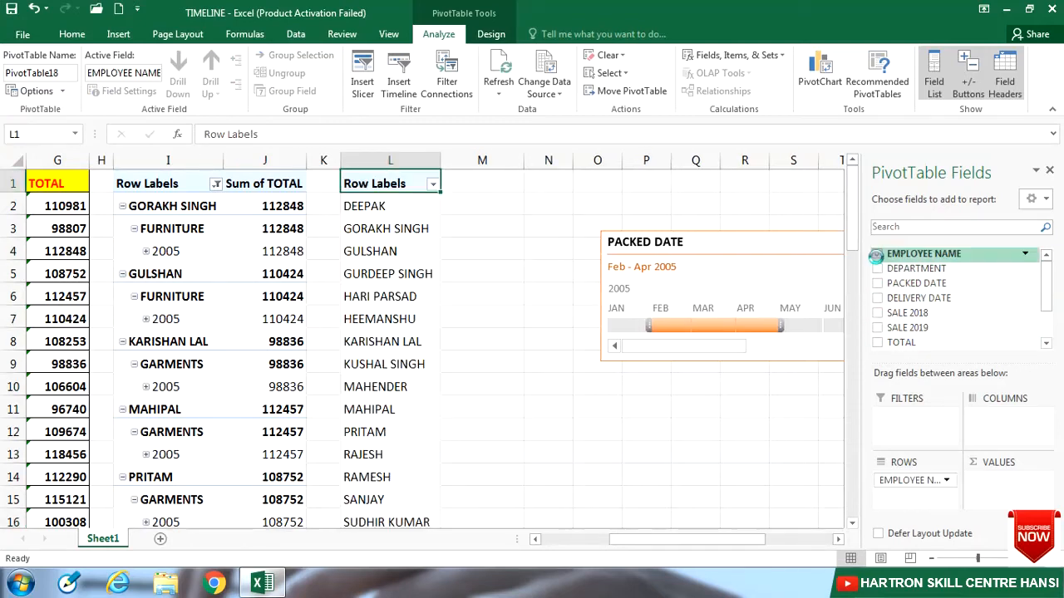
left_click(881, 346)
left_click(879, 284)
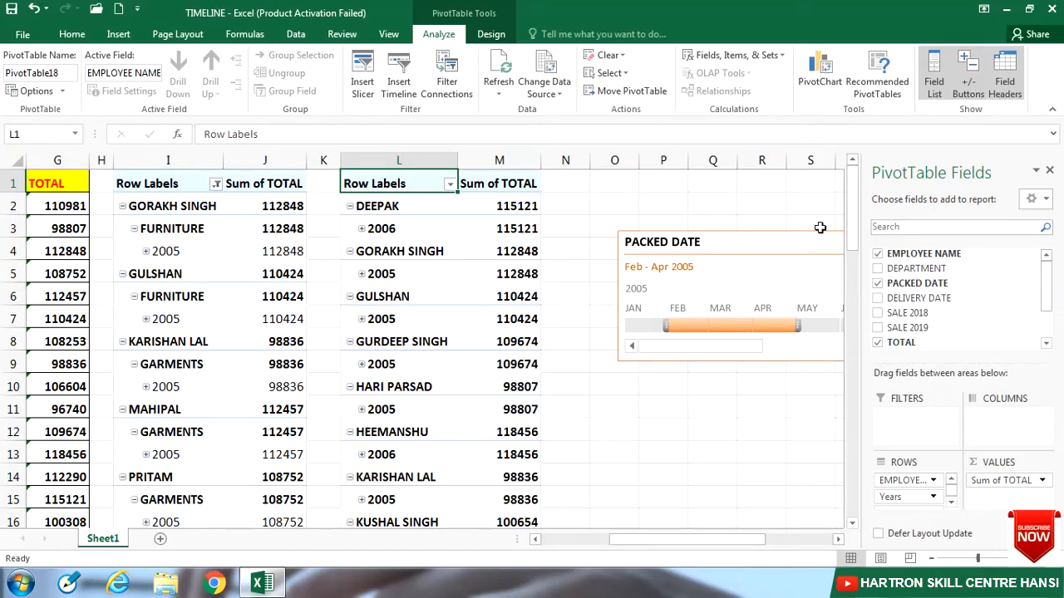
left_click(1050, 170)
- Move the PACKED DATE timeline slightly up beside the second pivot table and filter it to January, February and March 2005 in turn
left_click_drag(761, 283, 745, 251)
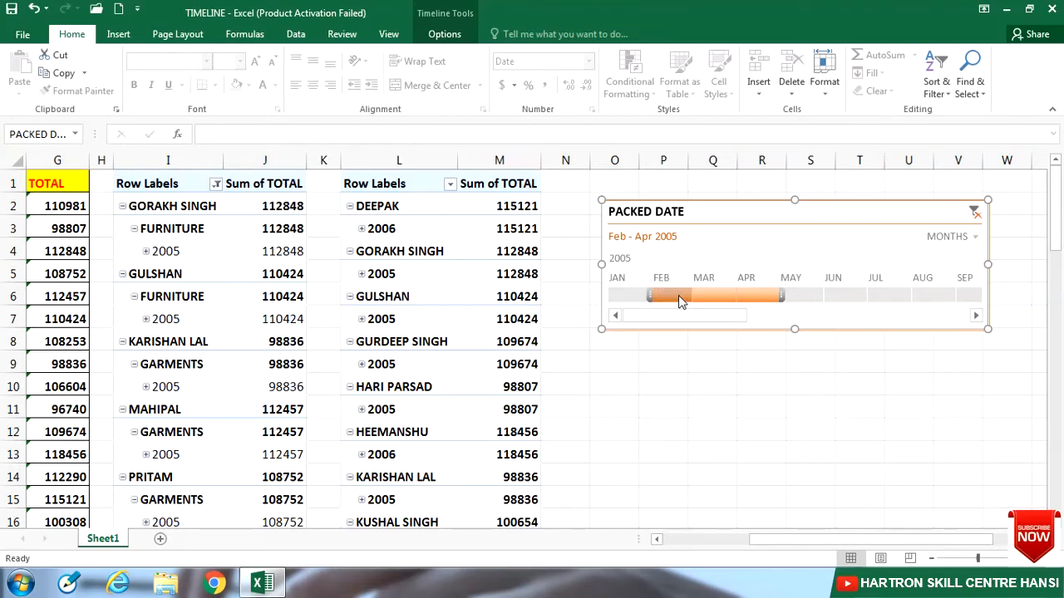
left_click(625, 298)
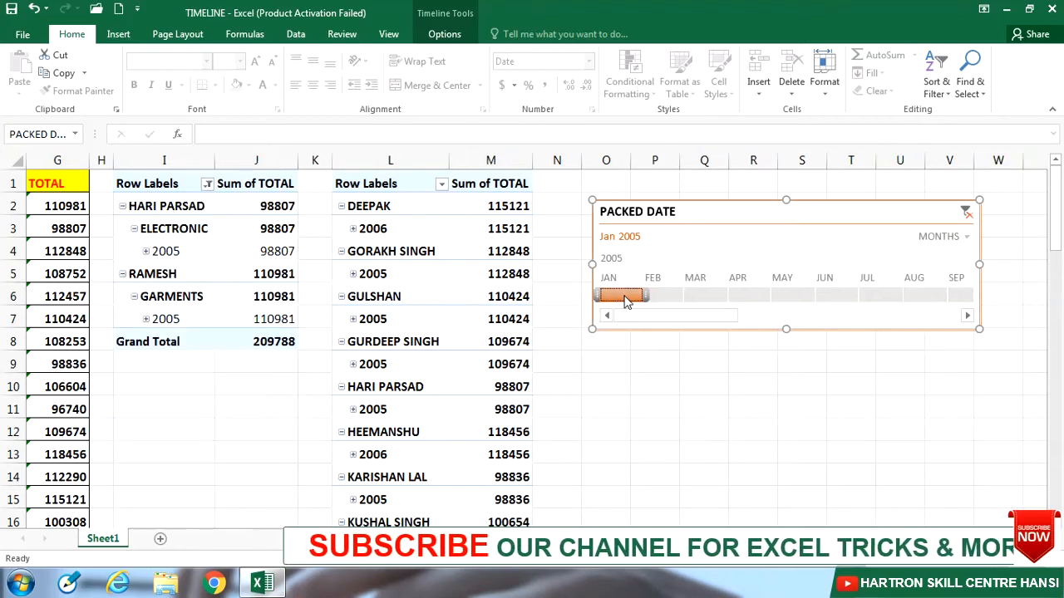
left_click(669, 297)
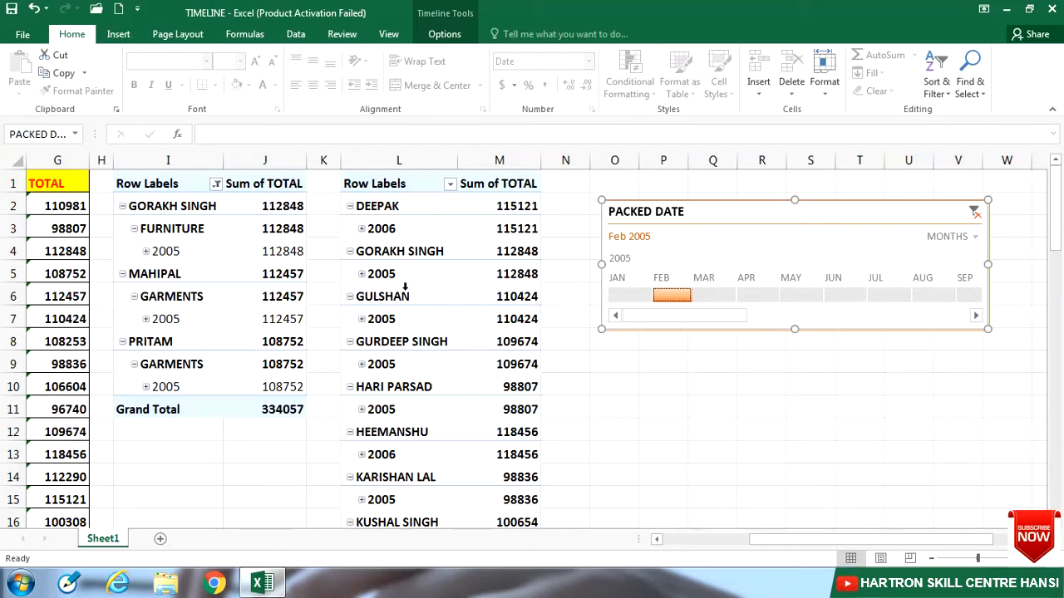
left_click(720, 298)
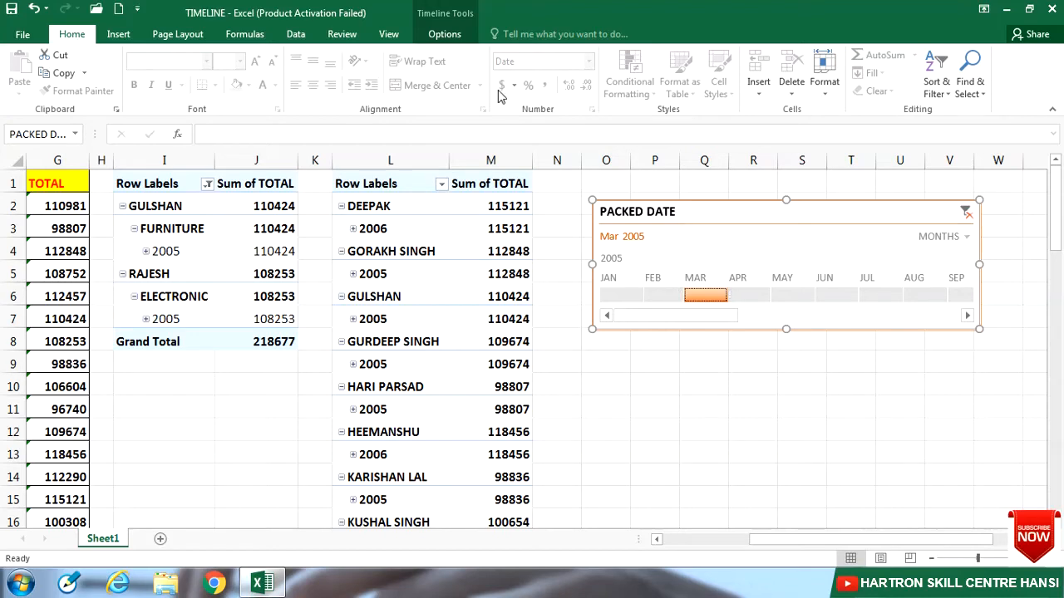
- Connect the PACKED DATE timeline to PivotTable18 as well and filter both pivot tables to January, then February 2005
left_click(468, 39)
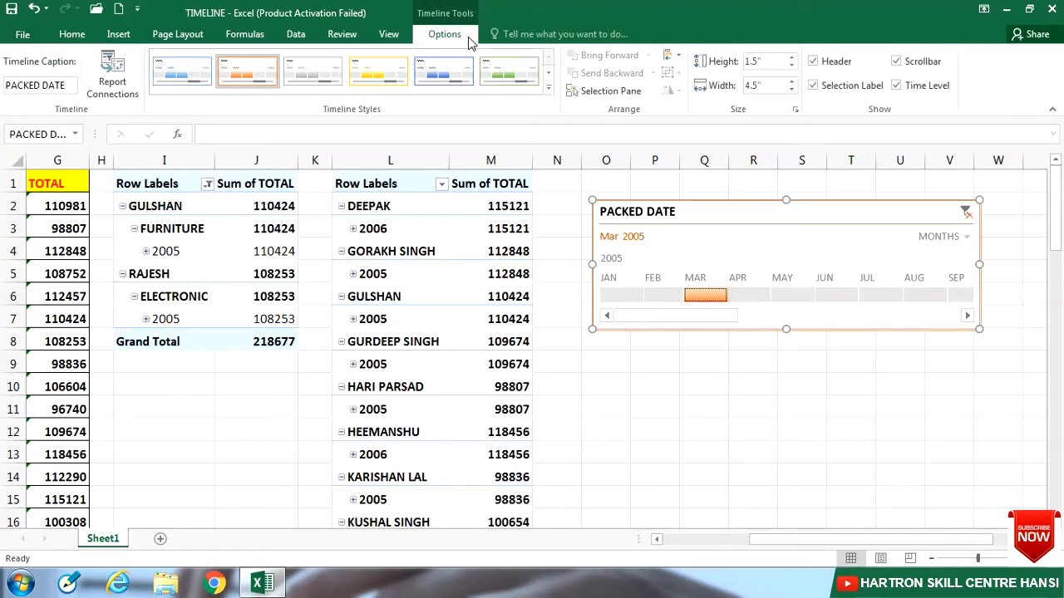
left_click(117, 87)
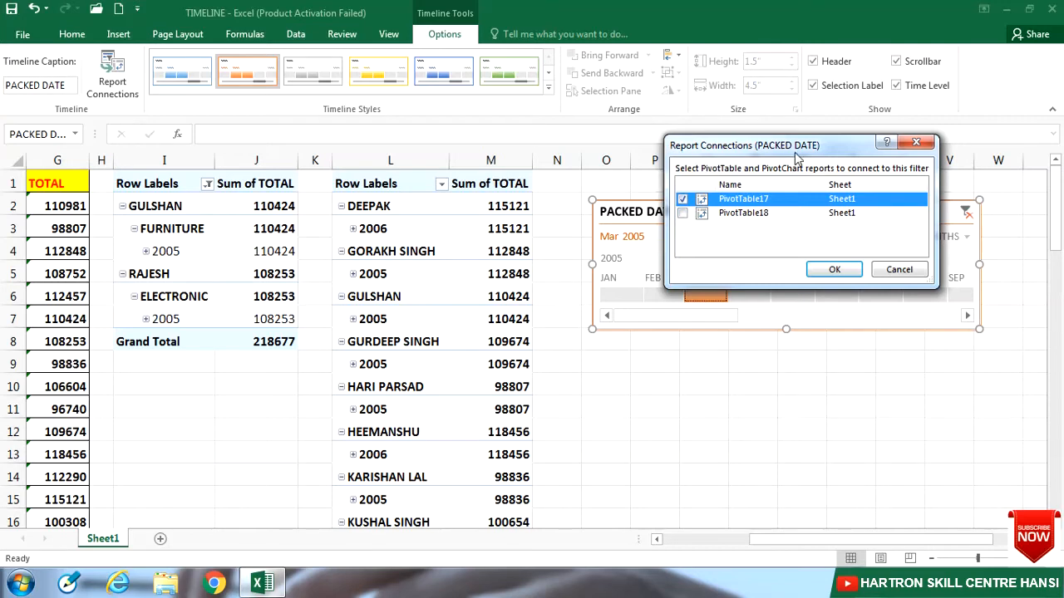
left_click(683, 213)
left_click(828, 271)
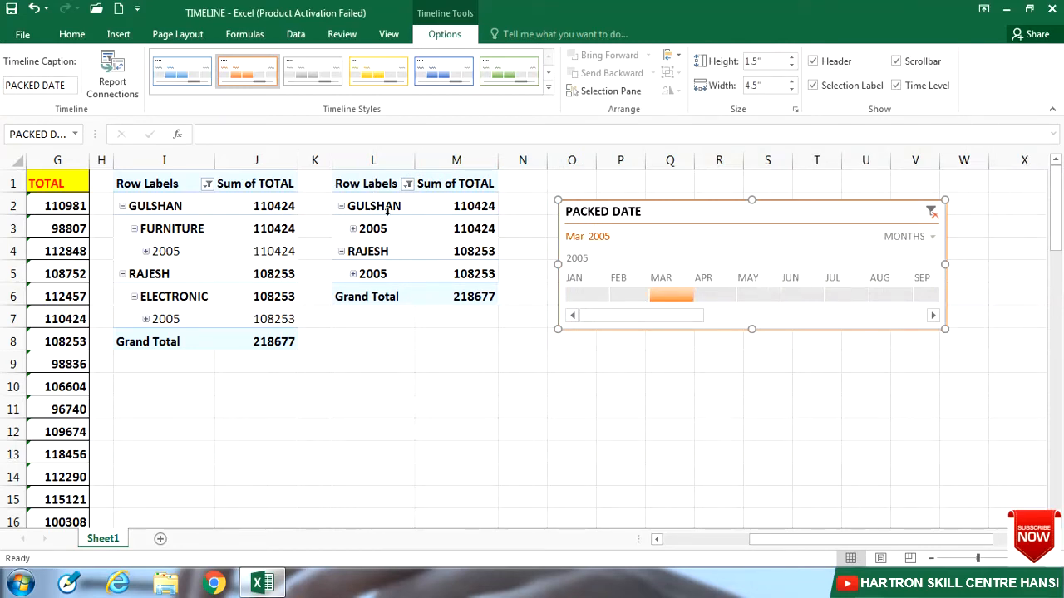
left_click(582, 297)
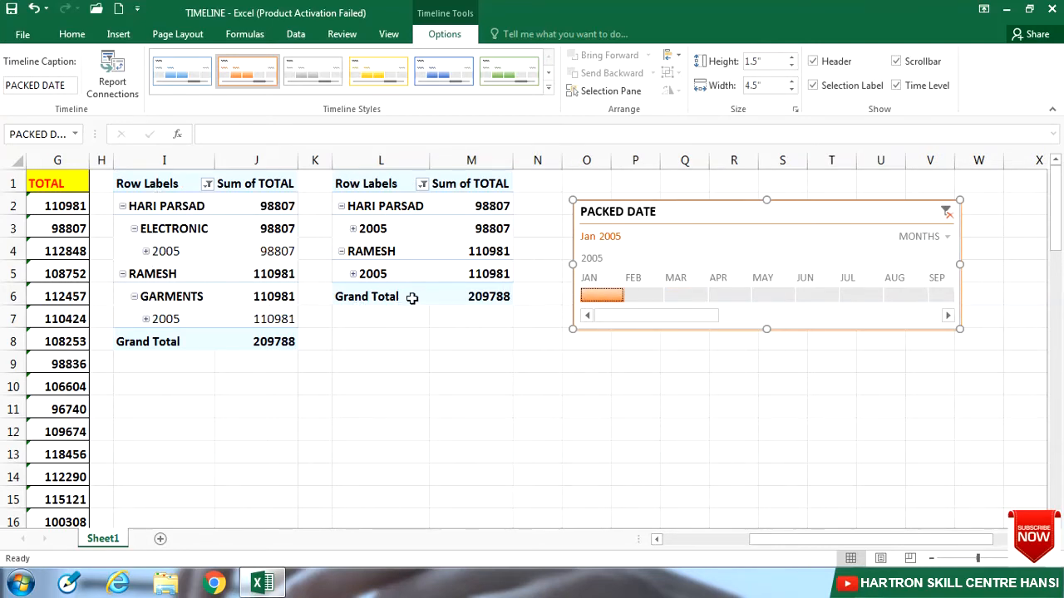
left_click(644, 297)
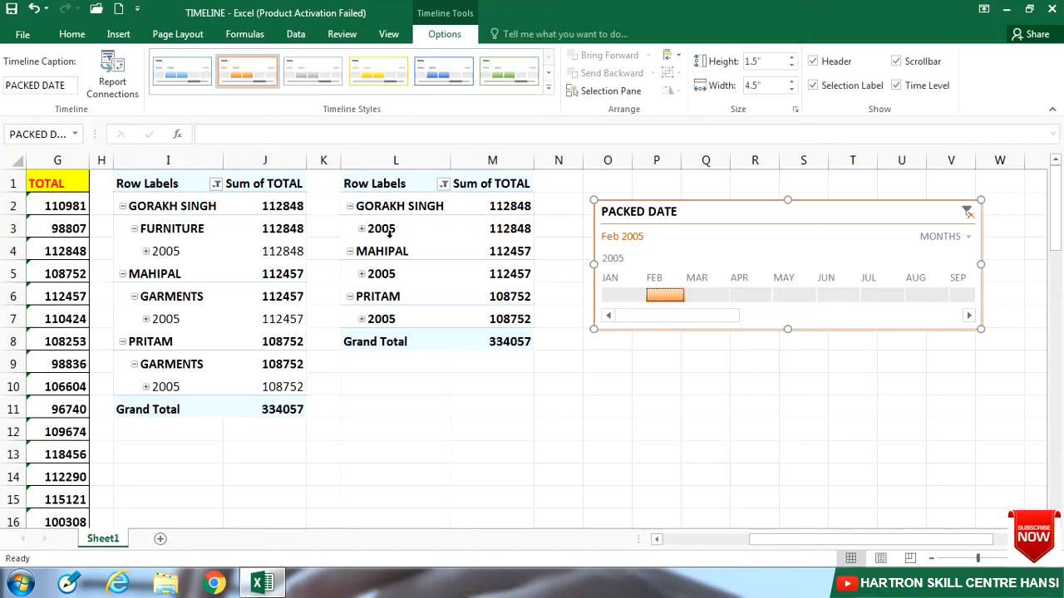
- Show the first pivot table's field list and remove the EMPLOYEE NAME field from that pivot table
left_click(217, 246)
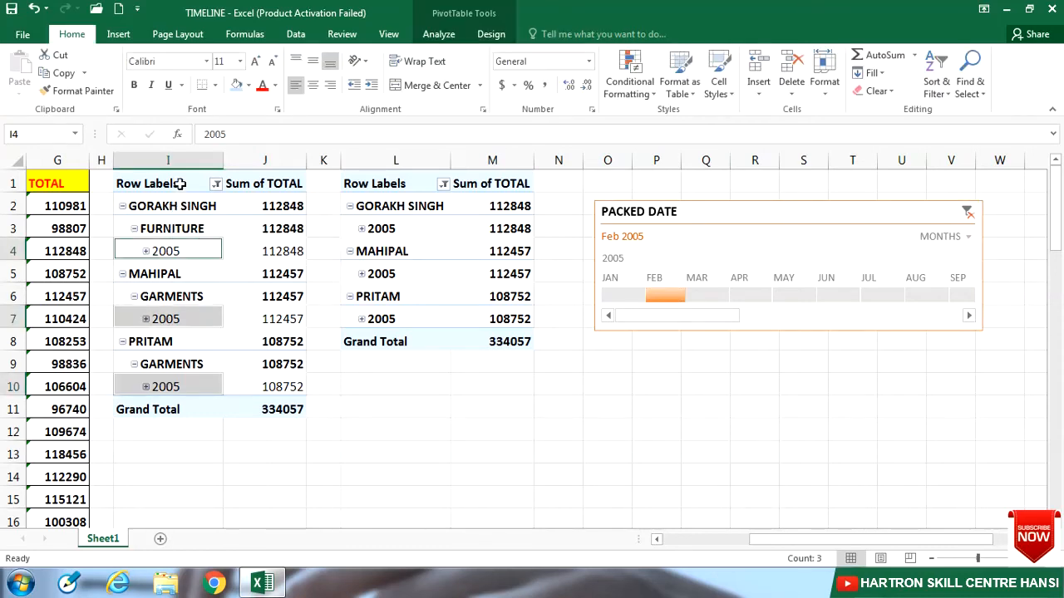
left_click(171, 226)
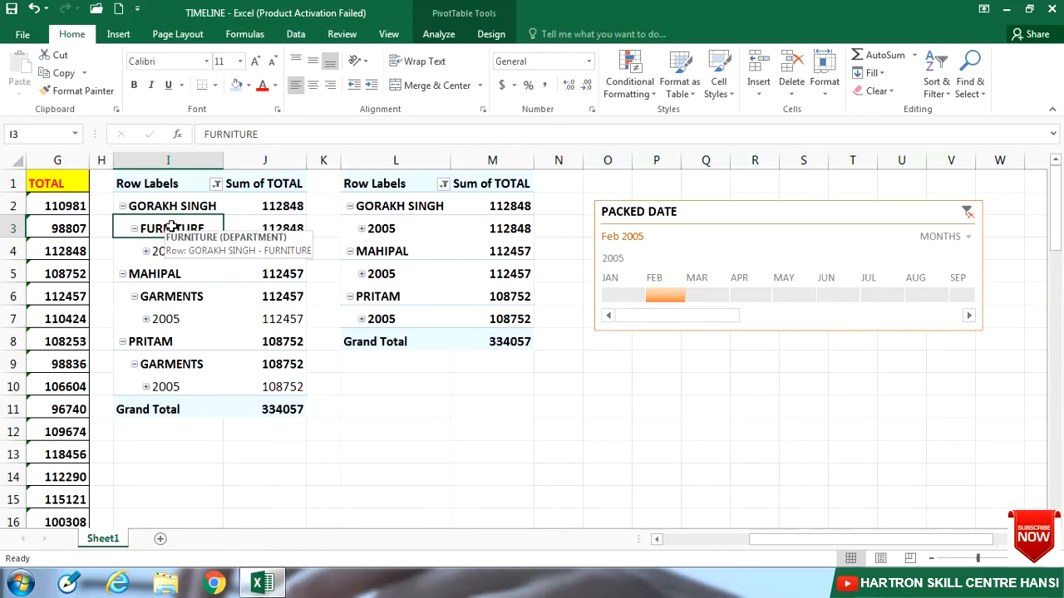
right_click(170, 227)
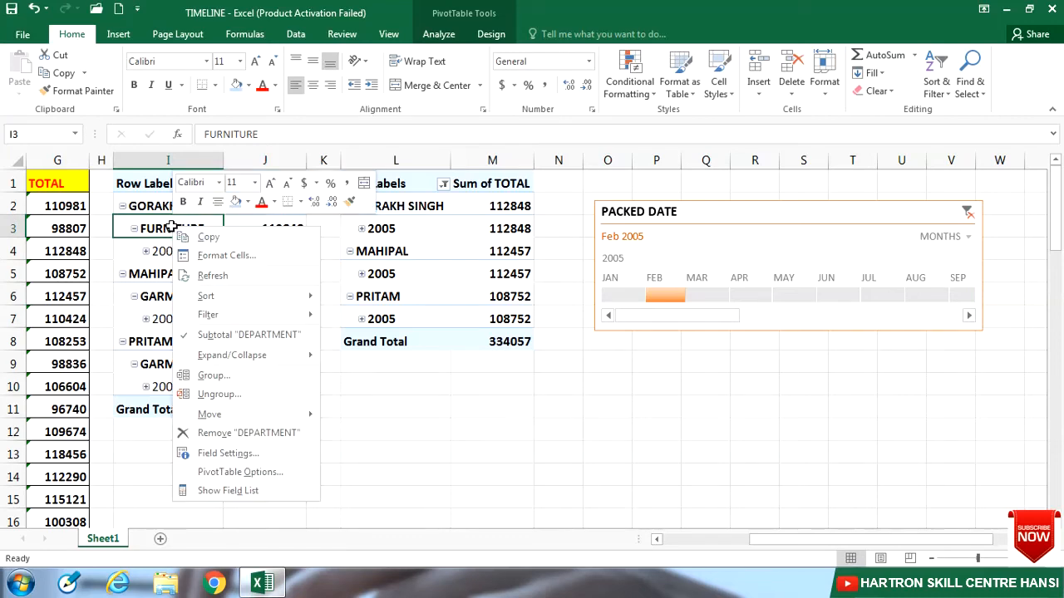
left_click(215, 491)
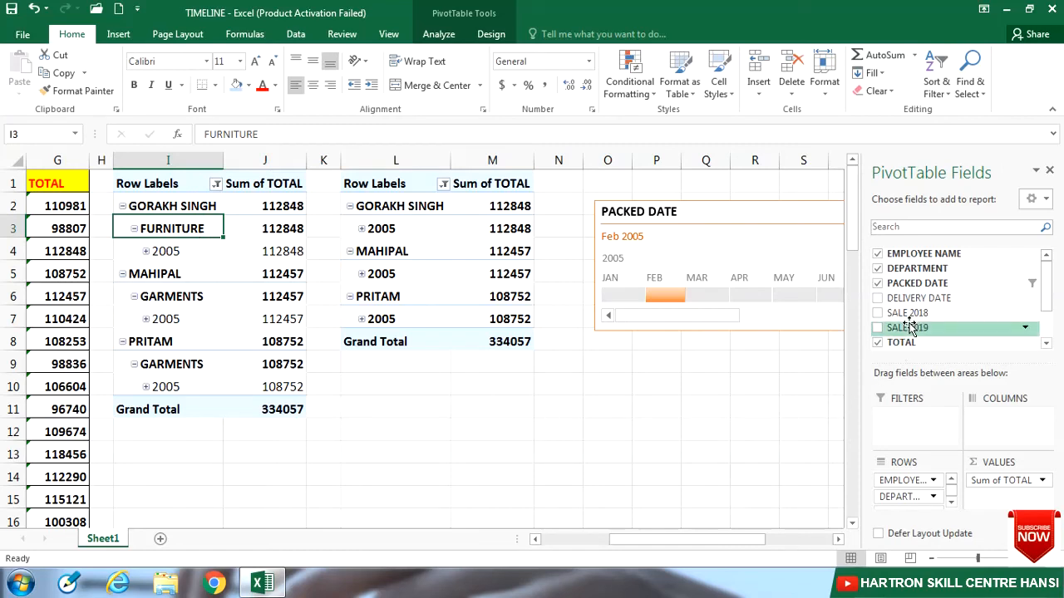
left_click(878, 254)
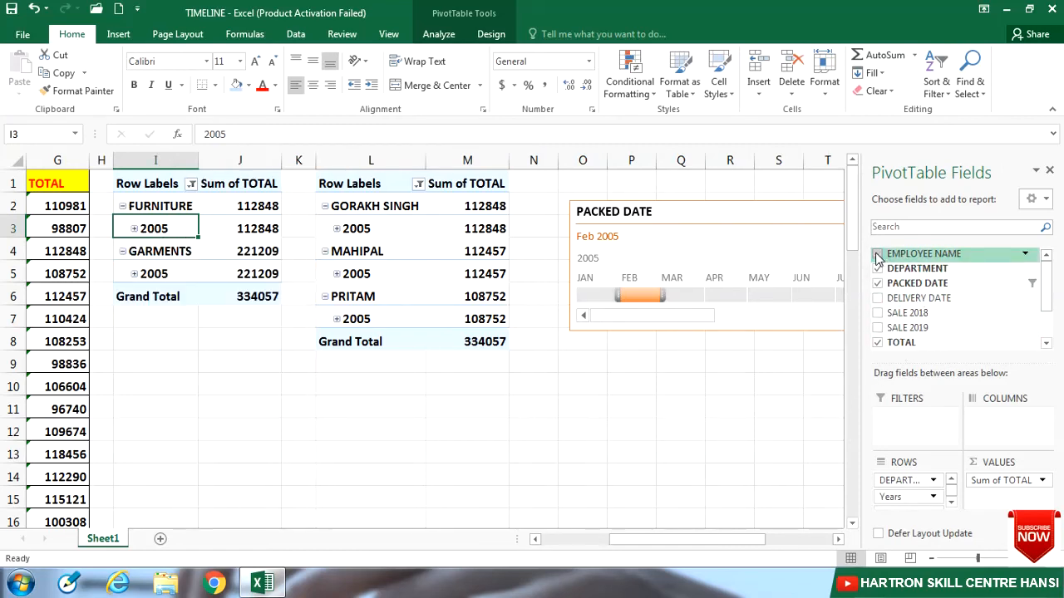
- Filter both pivot tables with the PACKED DATE timeline one month at a time, from January to May 2005
left_click(595, 295)
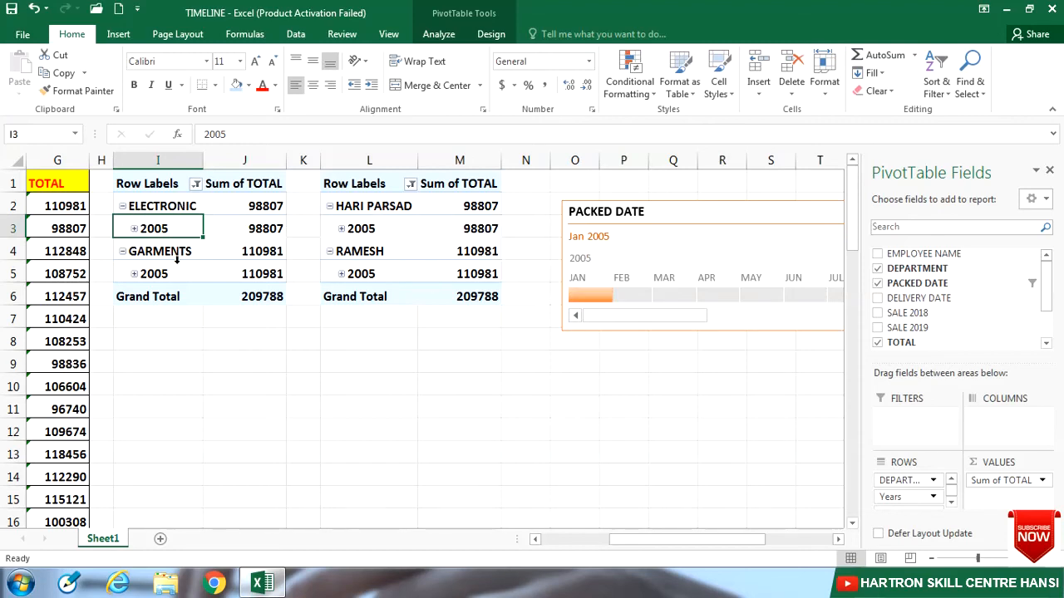
left_click(632, 295)
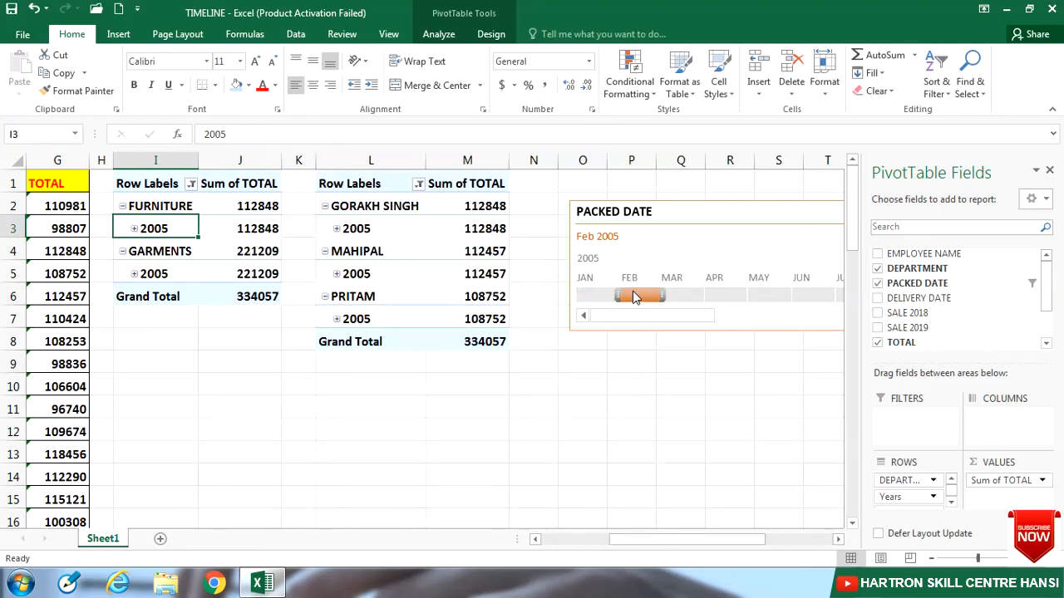
left_click(673, 296)
left_click(716, 296)
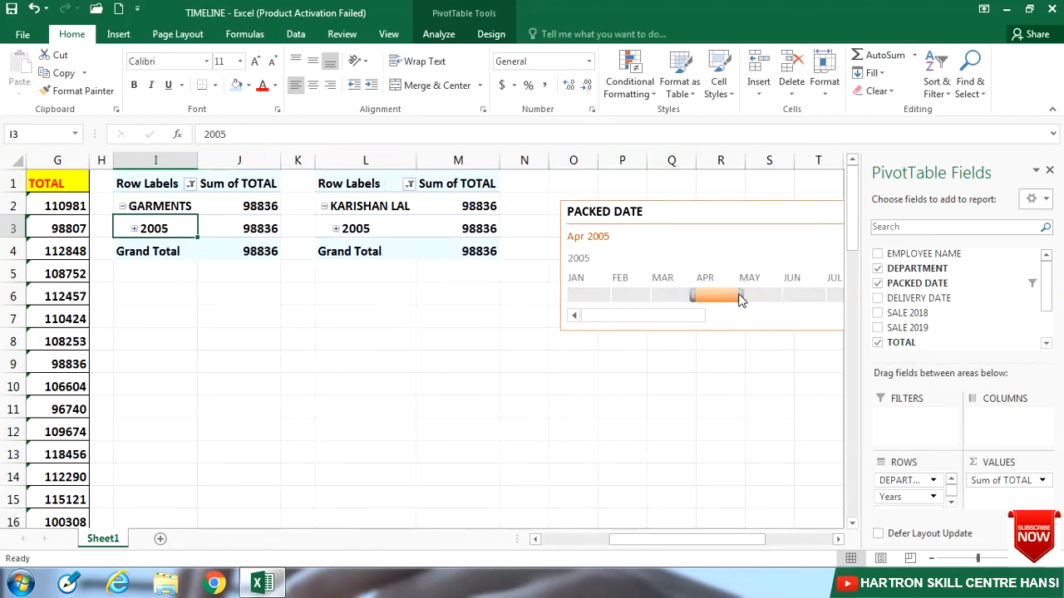
left_click(760, 296)
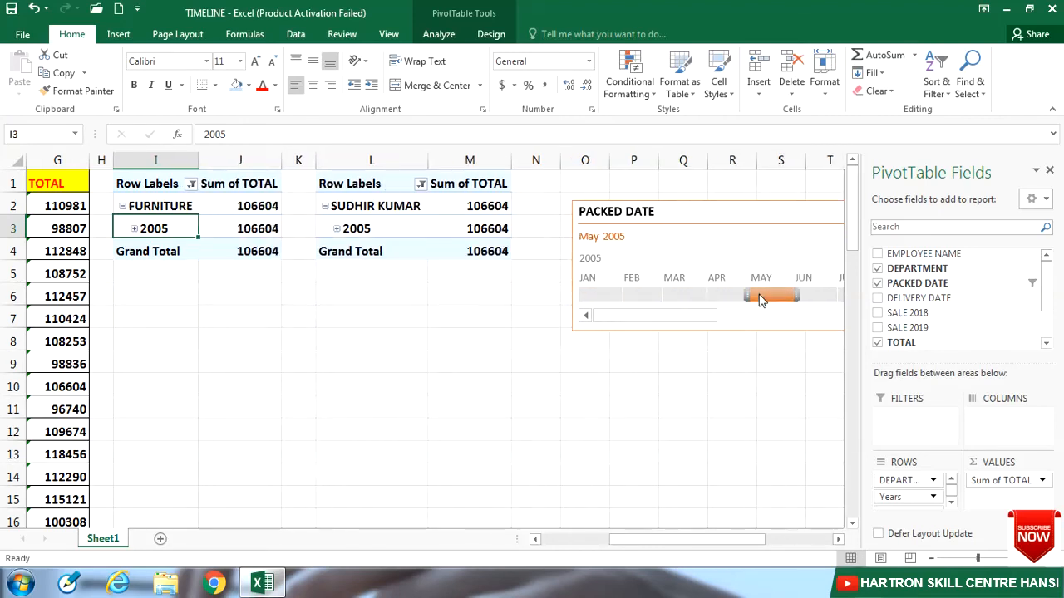